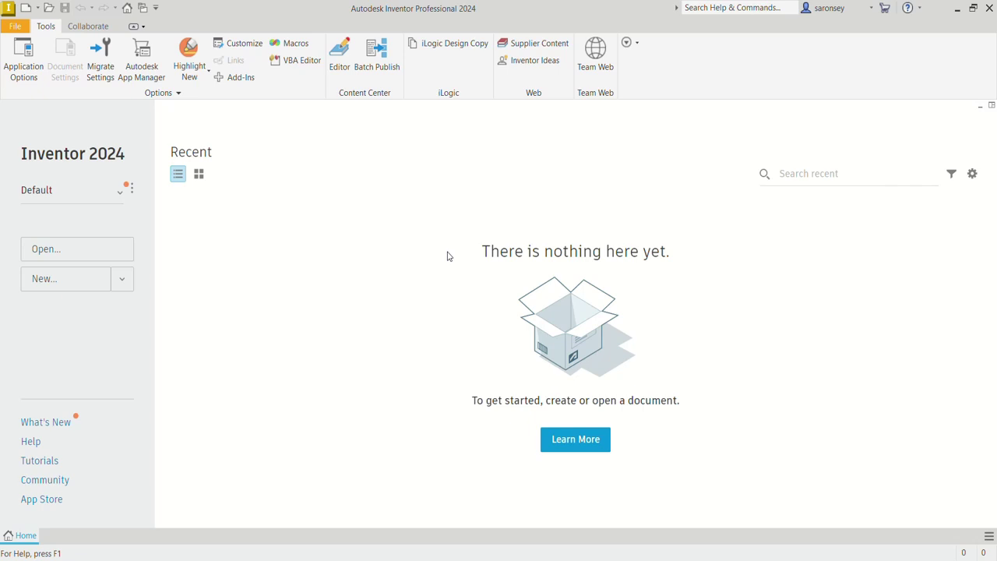
# Create a new part from the Standard (mm).ipt template and begin a 2D sketch
pyautogui.click(29, 8)
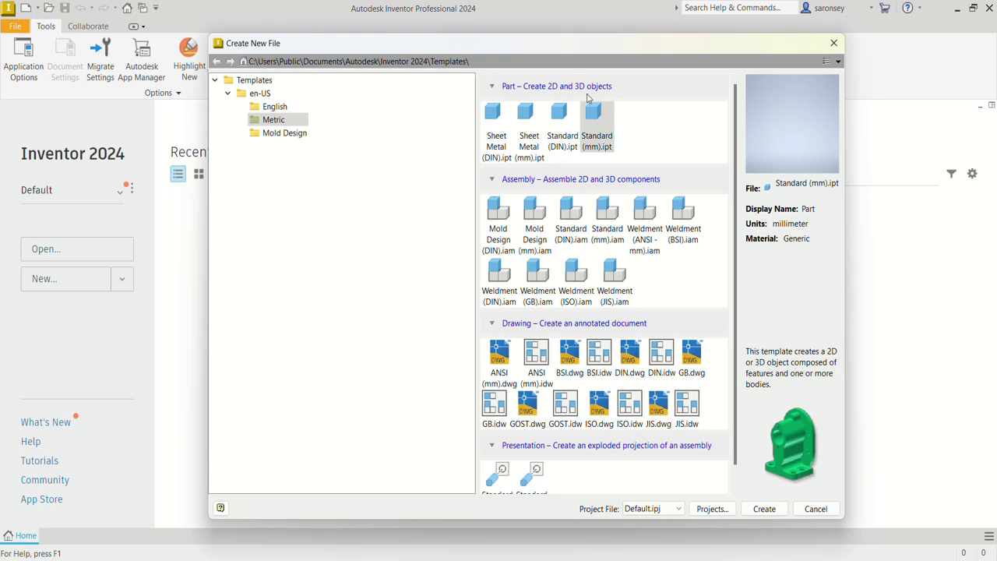
pyautogui.click(599, 115)
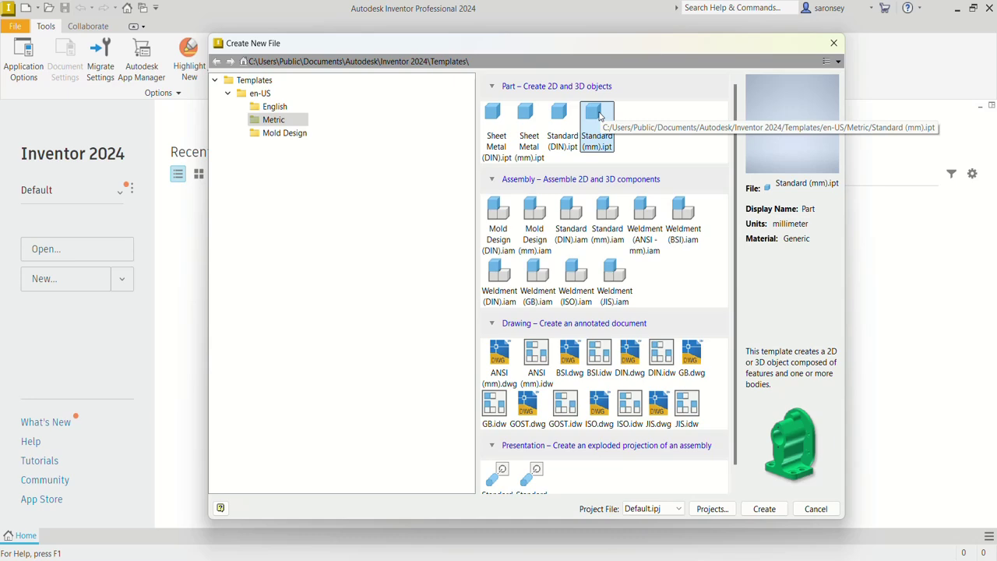
pyautogui.click(765, 510)
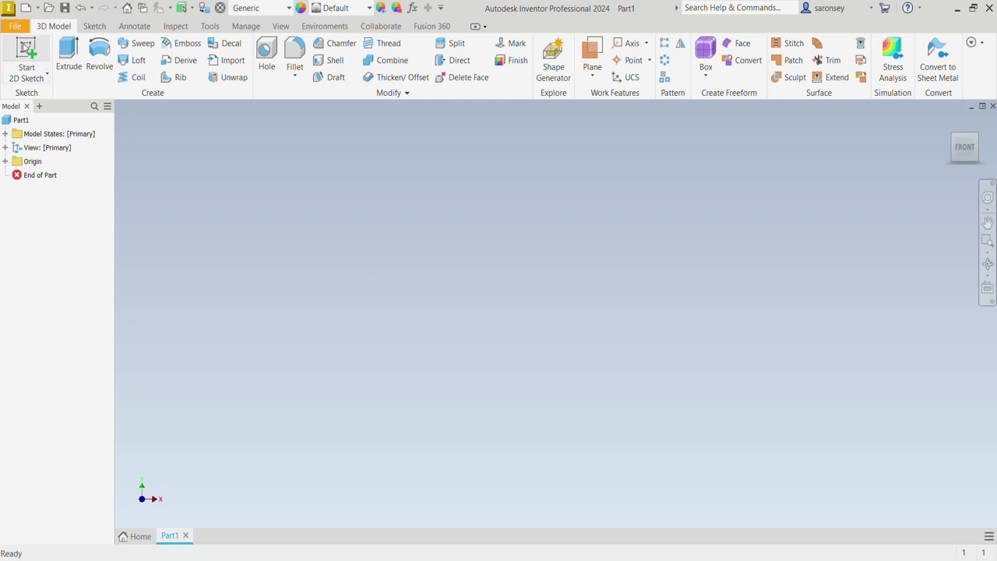
pyautogui.click(25, 48)
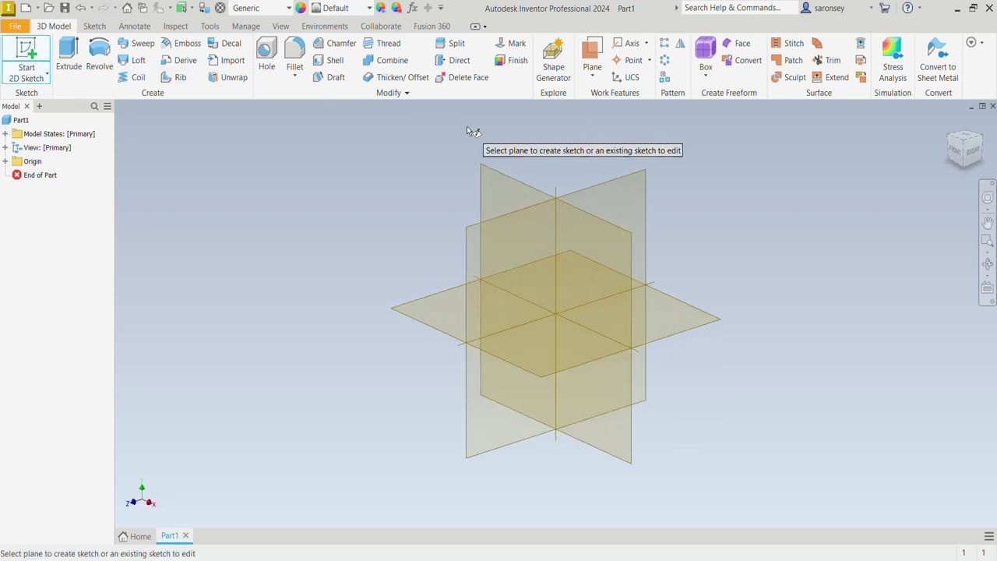
# On the front origin plane, draw concentric 60 mm and 40 mm circles at the origin, then finish the sketch
pyautogui.click(492, 176)
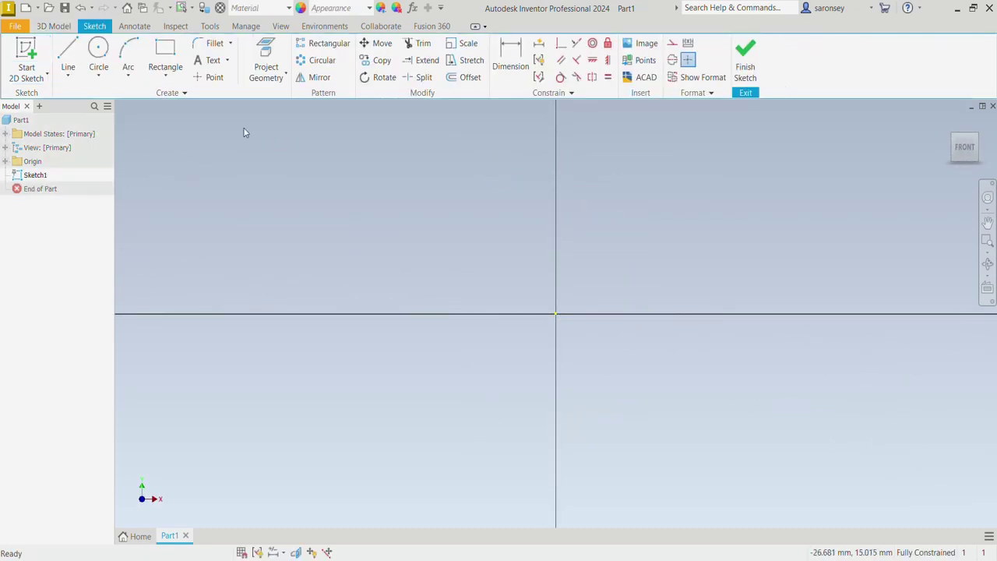
pyautogui.click(100, 63)
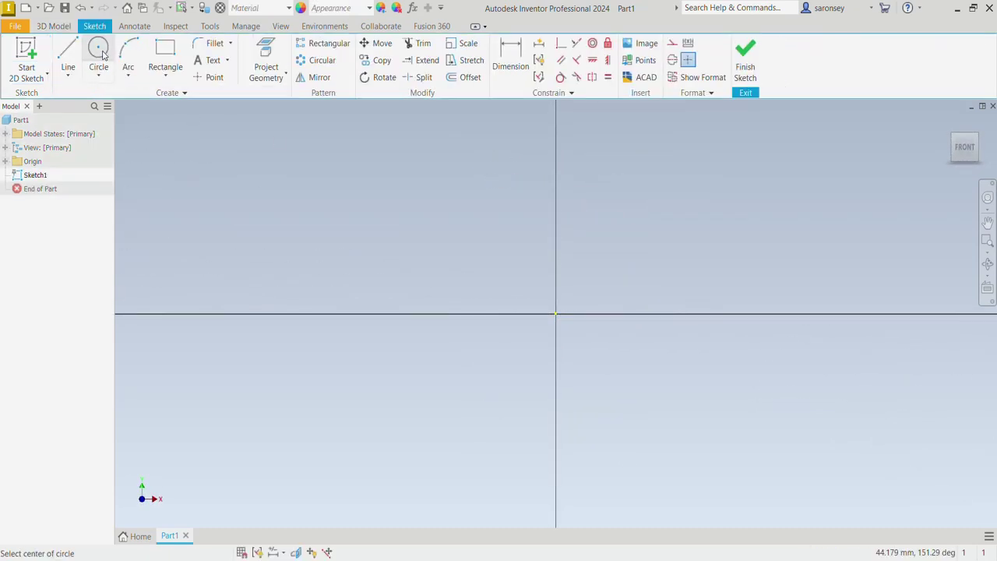
pyautogui.click(555, 314)
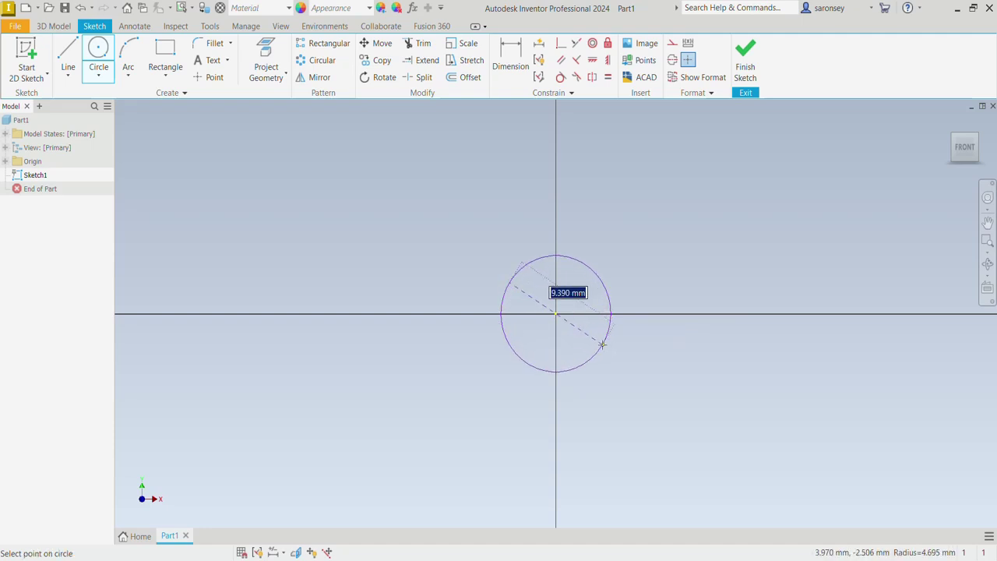
pyautogui.write('60')
pyautogui.press('Return')
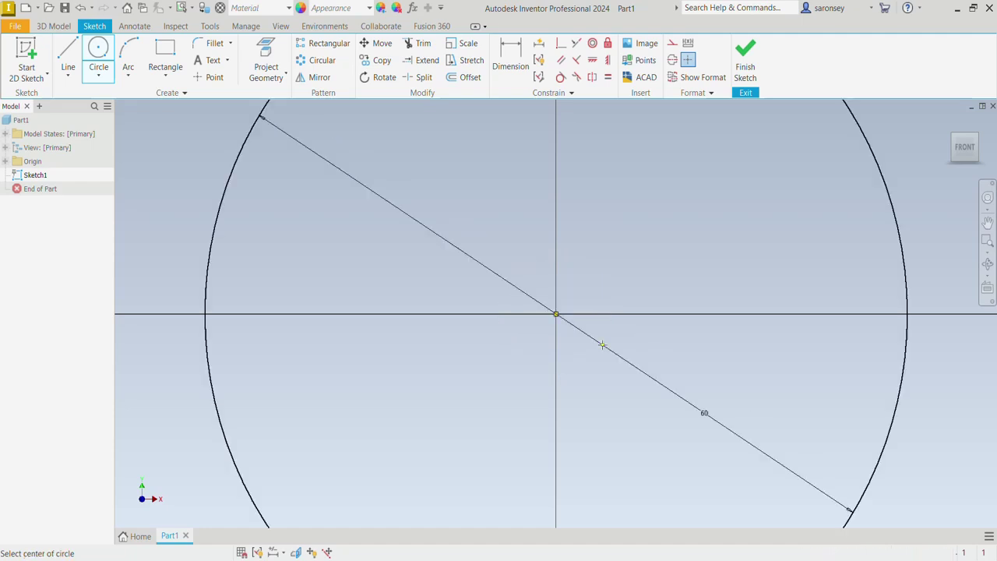
pyautogui.scroll(-3, 602, 344)
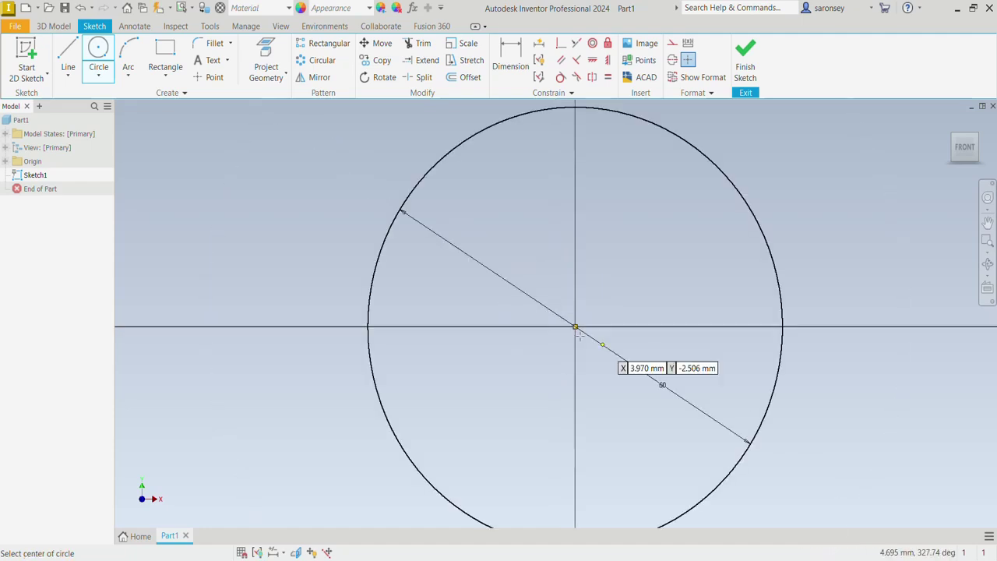
pyautogui.click(575, 327)
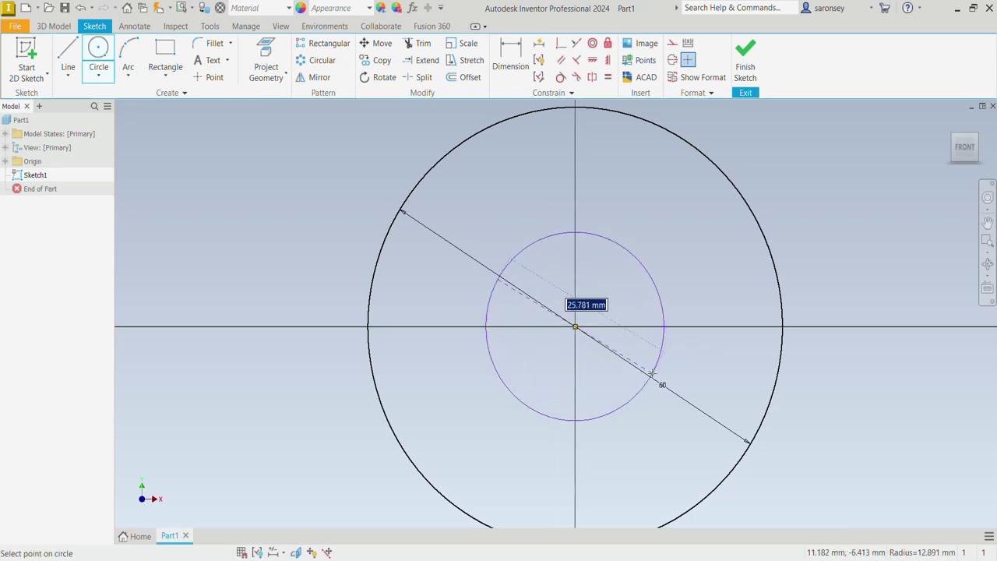
pyautogui.write('40')
pyautogui.press('Return')
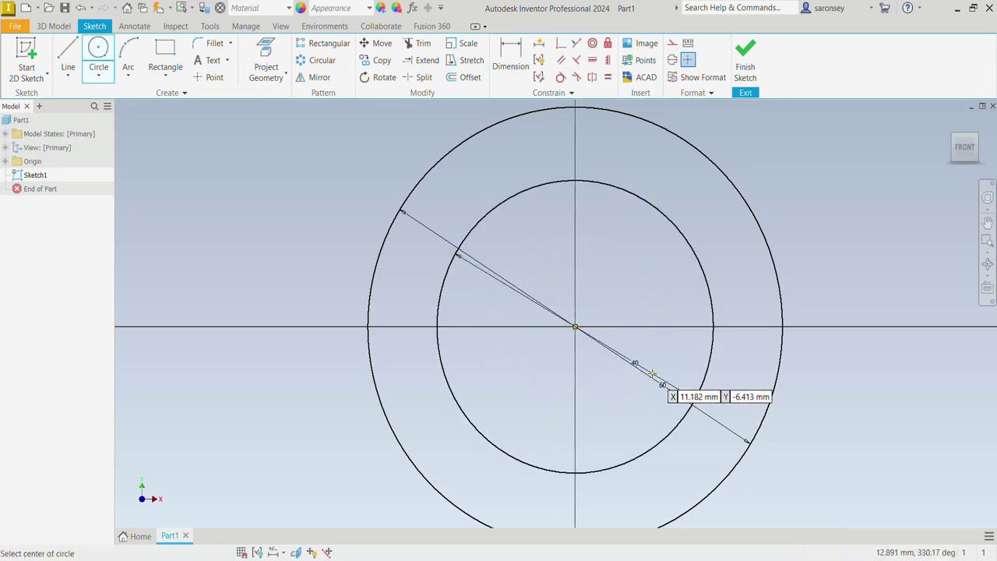
pyautogui.click(738, 61)
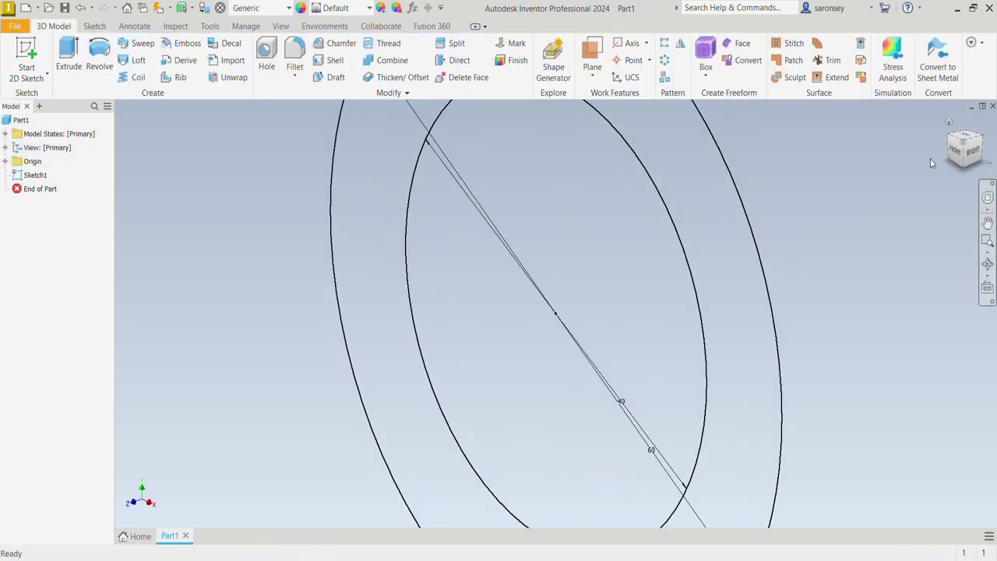
# Zoom out and recentre the two-circle sketch, then start an Extrude
pyautogui.scroll(-3, 857, 193)
pyautogui.scroll(-3, 856, 195)
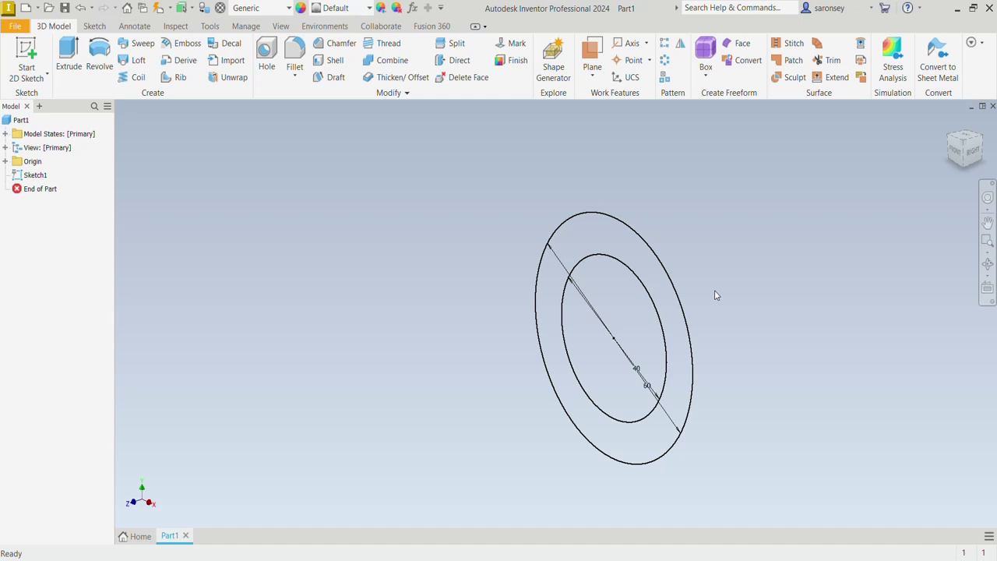
pyautogui.moveTo(715, 291); pyautogui.dragTo(658, 270, button='middle')
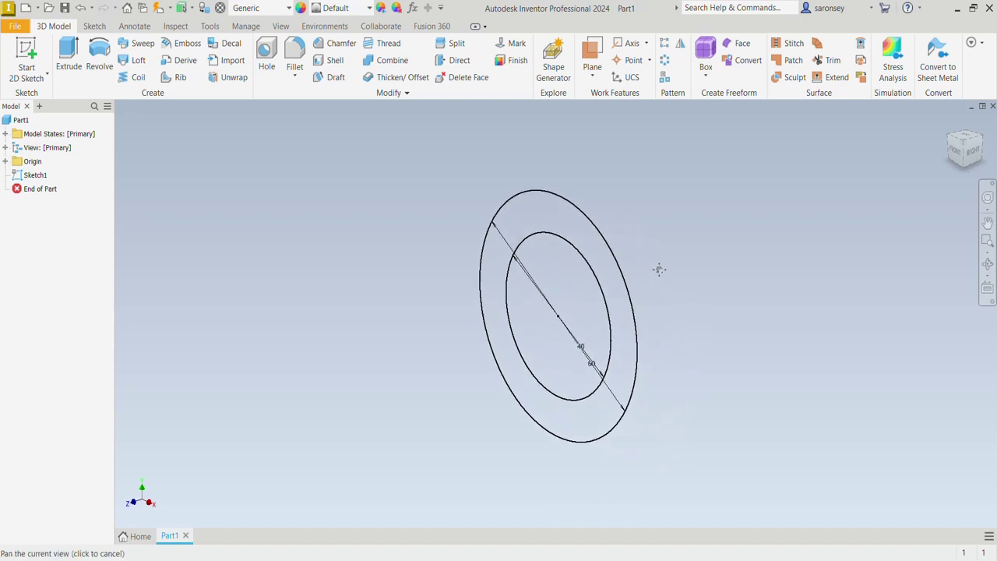
pyautogui.click(68, 51)
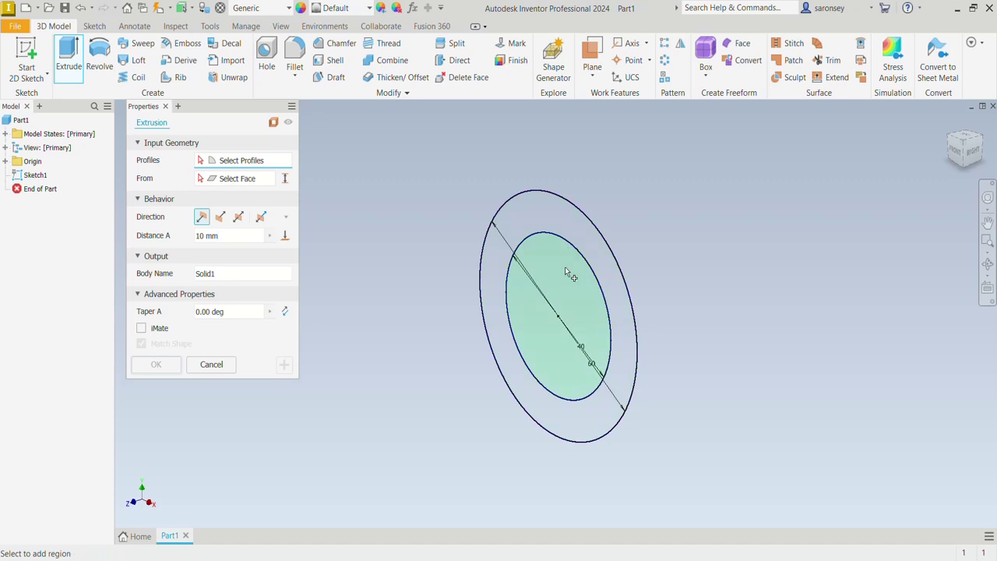
# Extrude the inner 40 mm circle 1500 mm symmetrically to form the shaft core
pyautogui.click(568, 273)
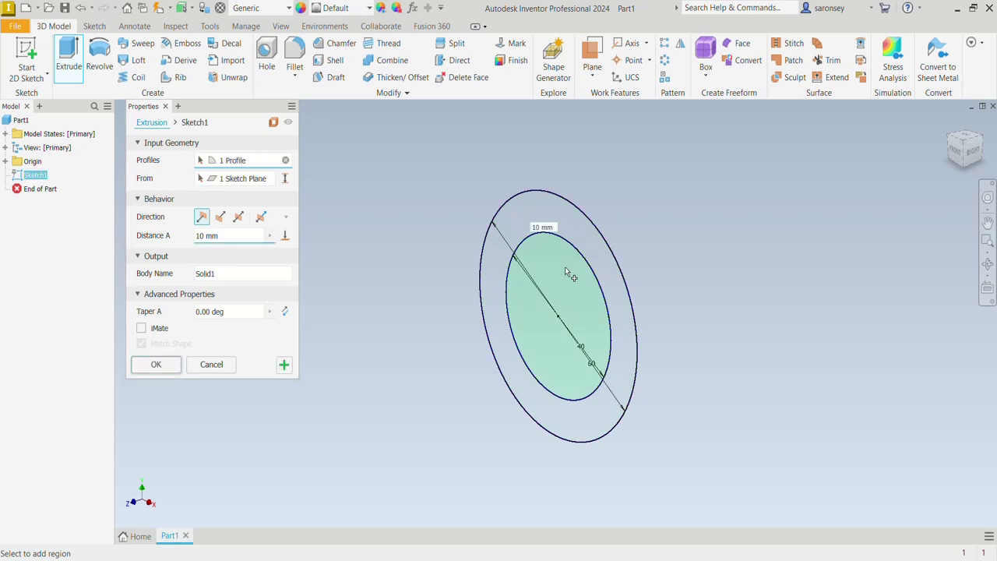
pyautogui.click(238, 218)
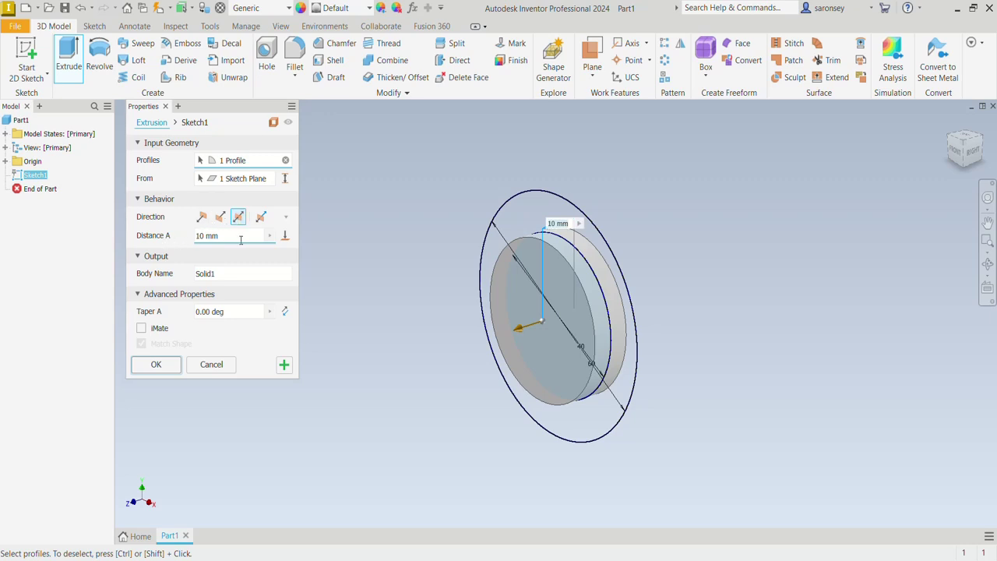
pyautogui.click(190, 240)
pyautogui.write('1500')
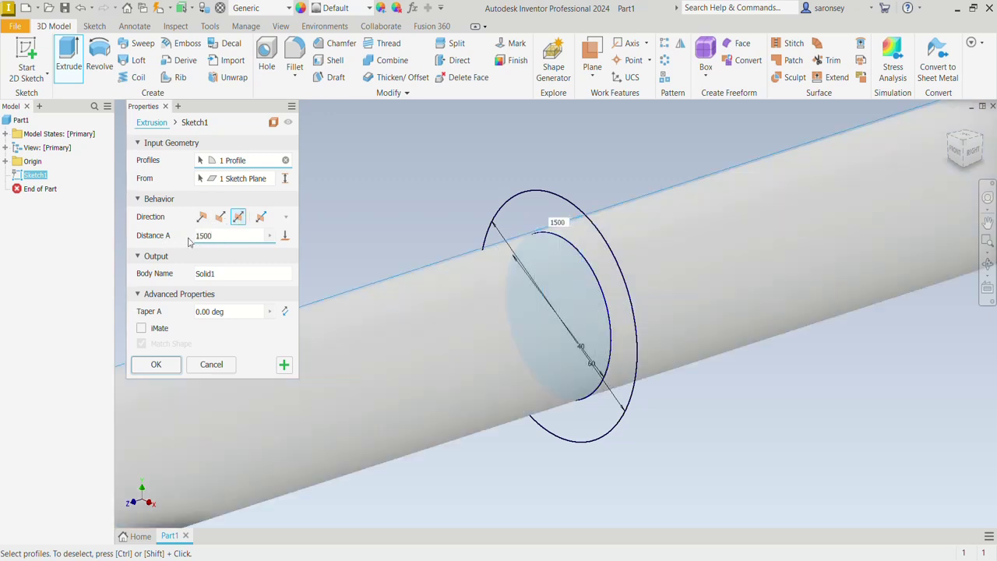
pyautogui.scroll(-5, 360, 256)
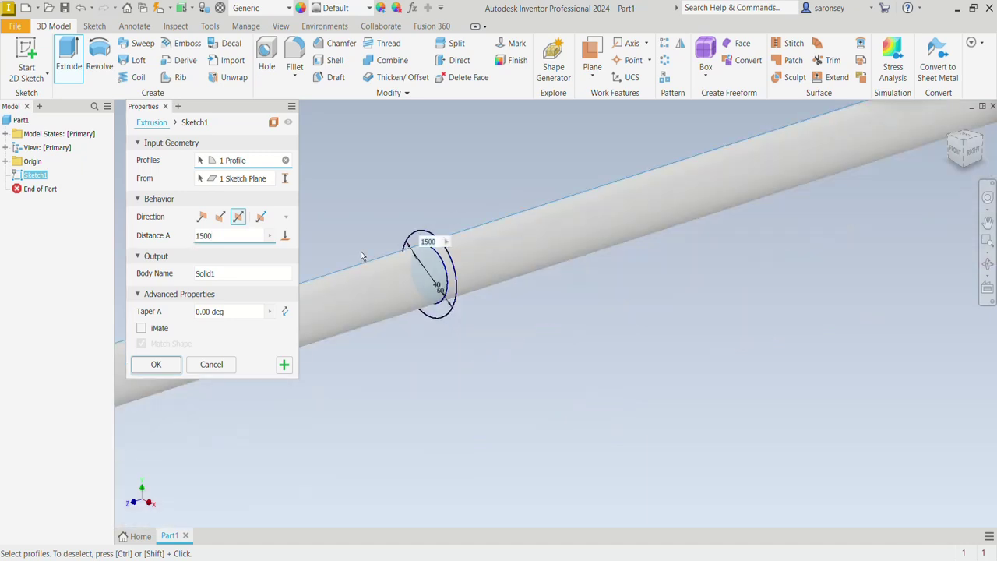
pyautogui.scroll(-3, 384, 257)
pyautogui.moveTo(385, 256); pyautogui.dragTo(543, 299, button='middle')
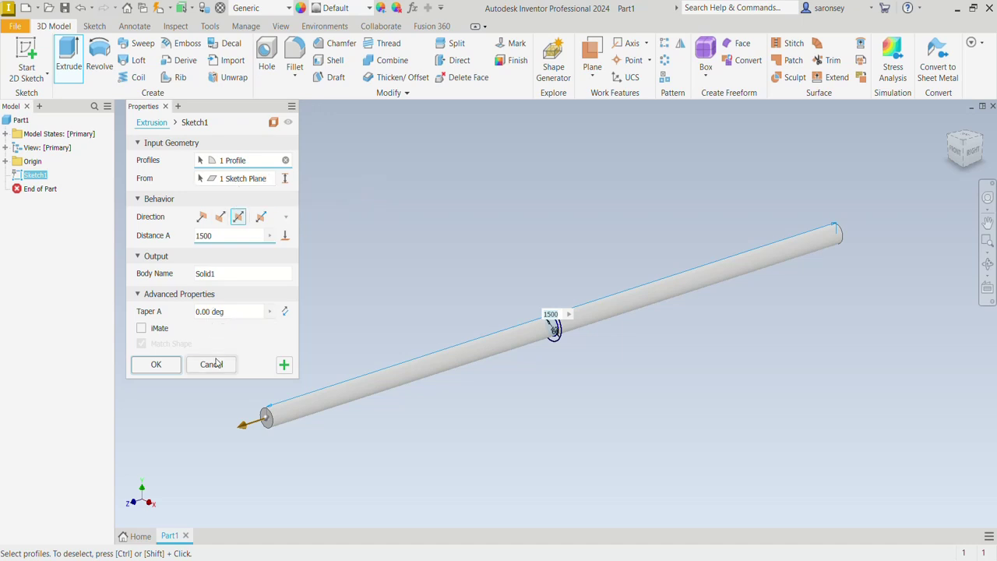
pyautogui.click(285, 365)
# Extrude the ring between the circles 1200 mm symmetrically for the thick middle section
pyautogui.scroll(-2, 555, 326)
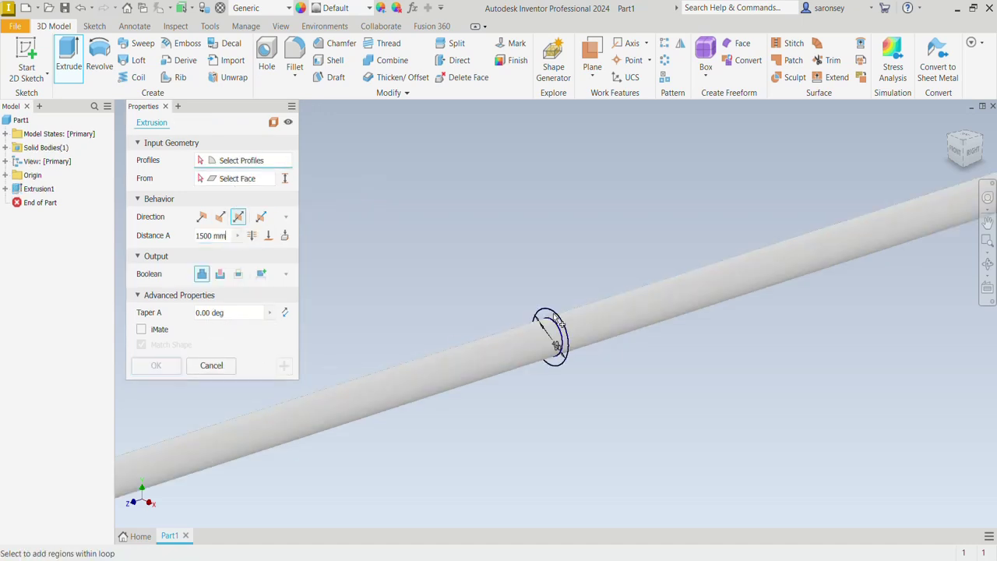
pyautogui.scroll(-2, 557, 319)
pyautogui.click(545, 324)
pyautogui.scroll(4, 545, 324)
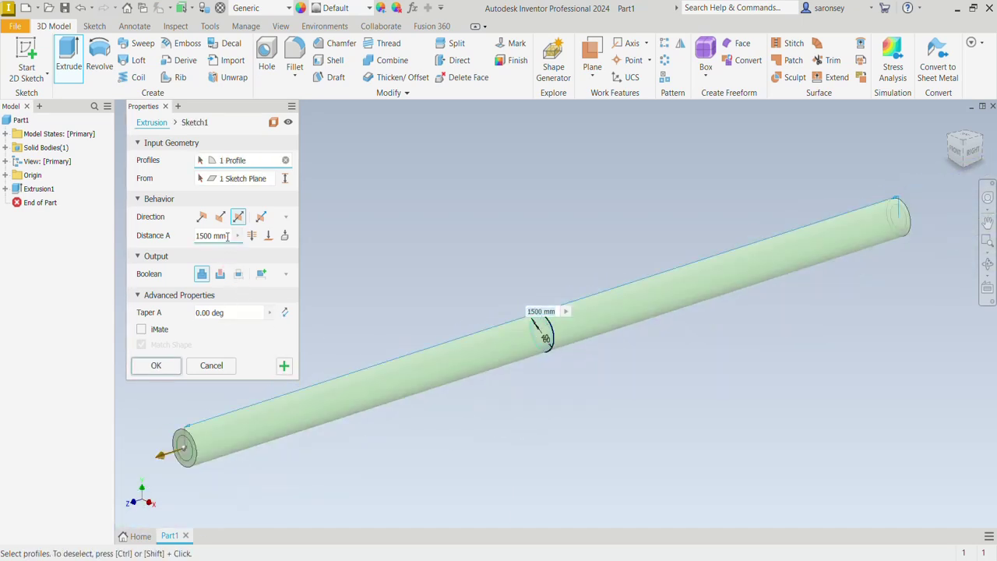
pyautogui.click(212, 236)
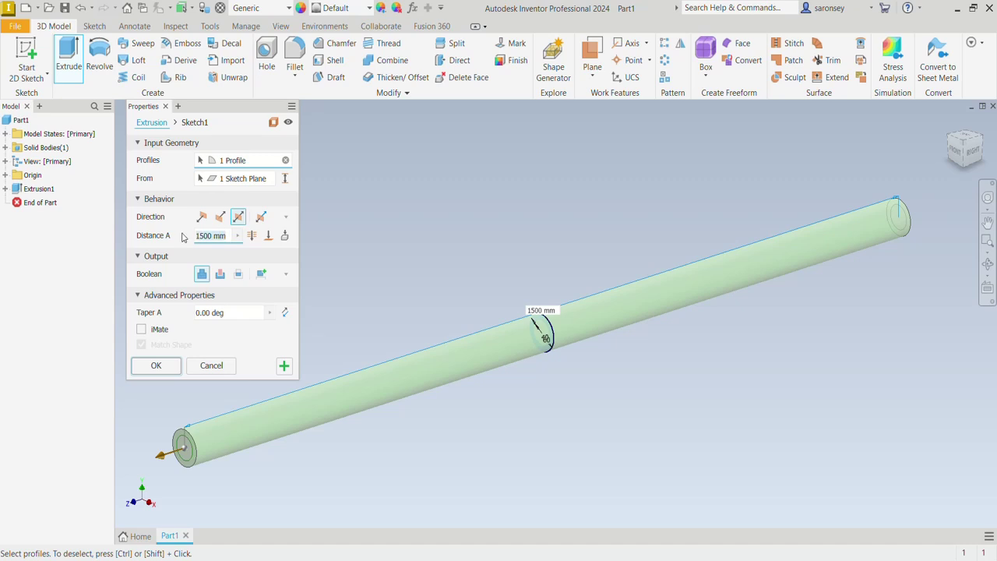
pyautogui.write('1200')
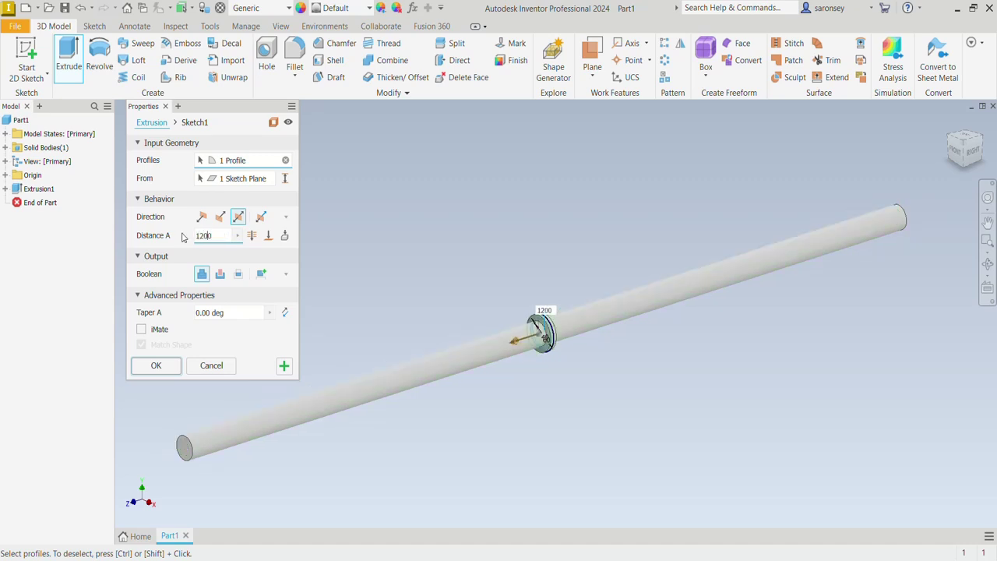
pyautogui.click(156, 366)
pyautogui.moveTo(296, 321); pyautogui.dragTo(324, 285, button='middle')
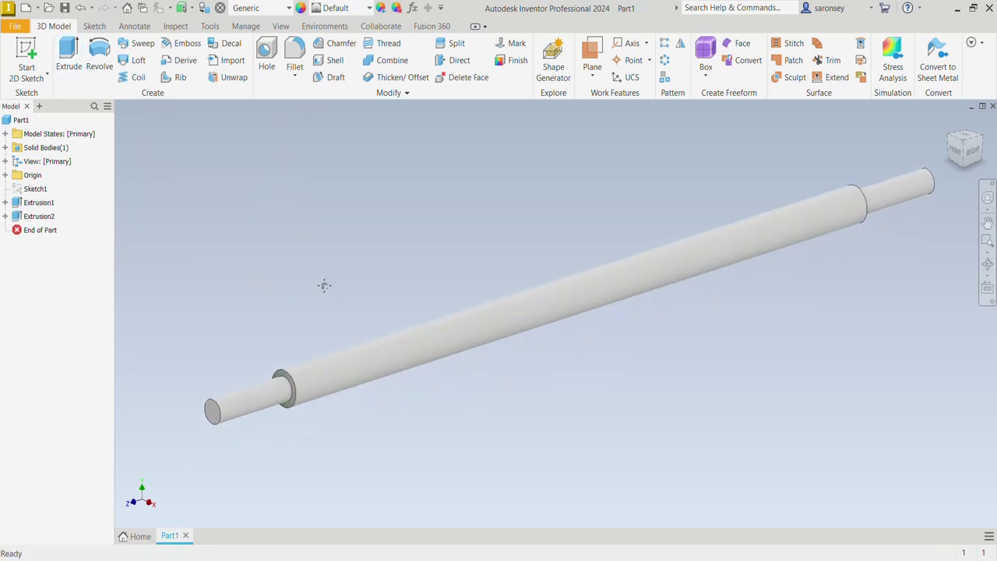
# Chamfer the first shaft end edge at 4 mm and 45° using distance-and-angle
pyautogui.click(345, 50)
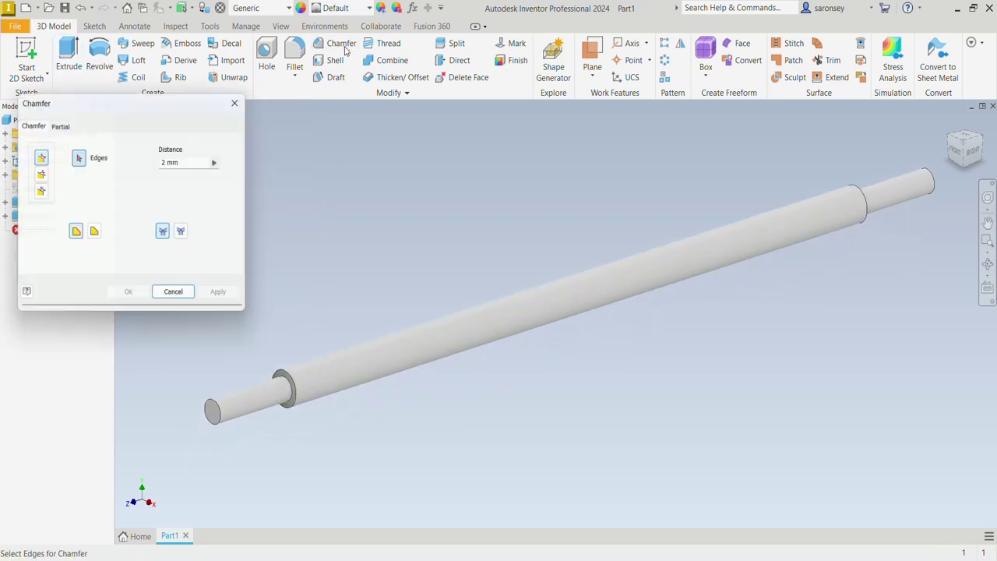
pyautogui.click(39, 176)
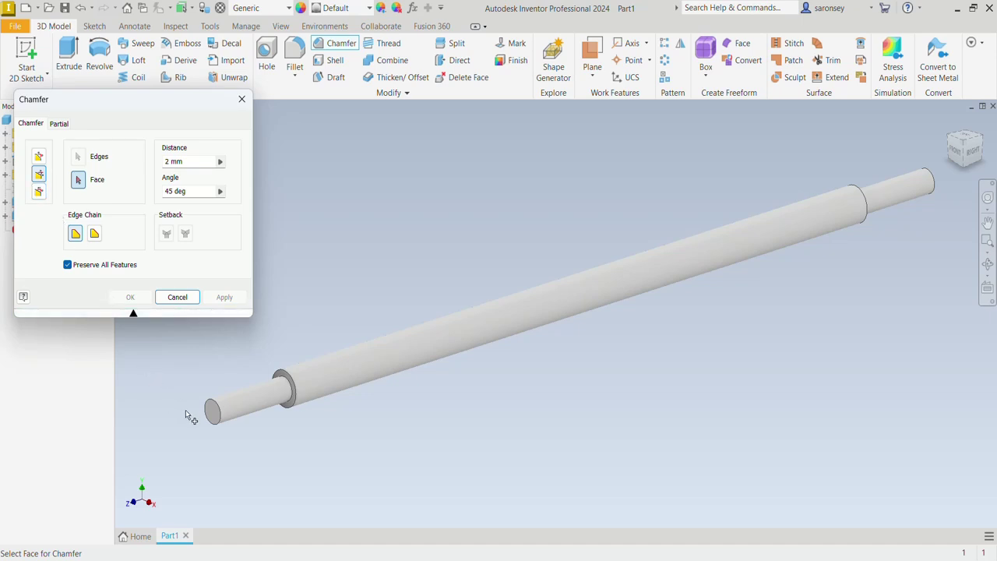
pyautogui.click(210, 413)
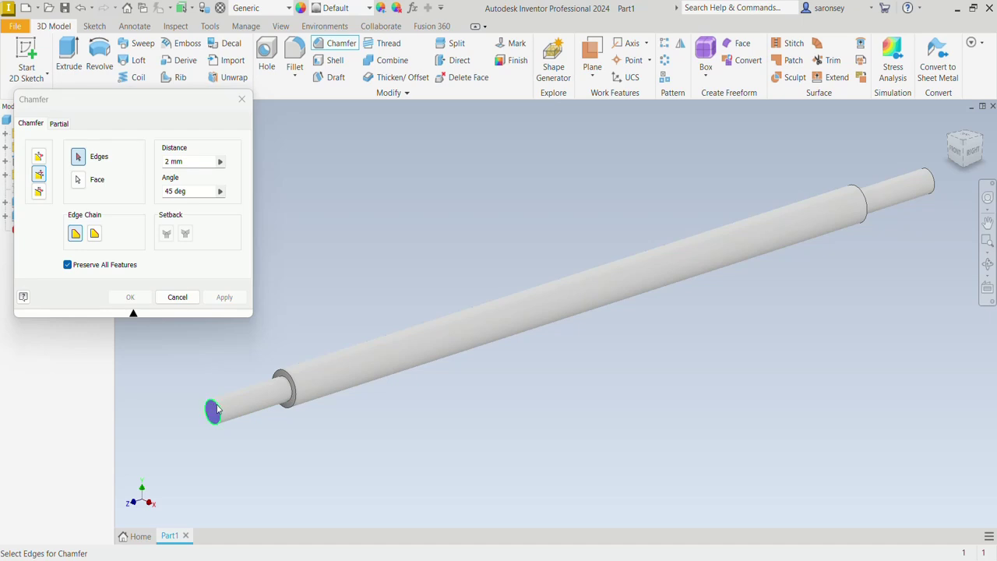
pyautogui.click(217, 409)
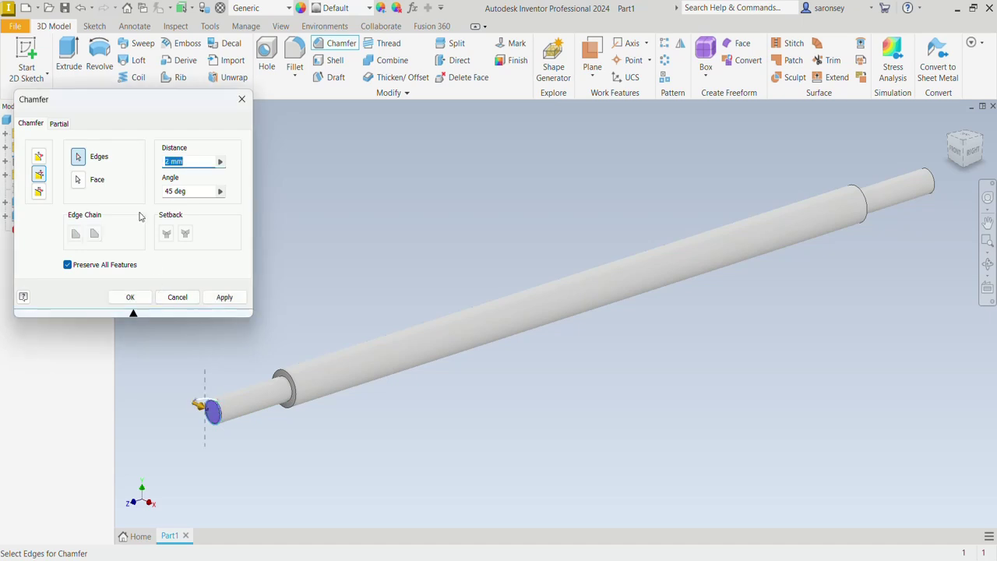
pyautogui.write('4')
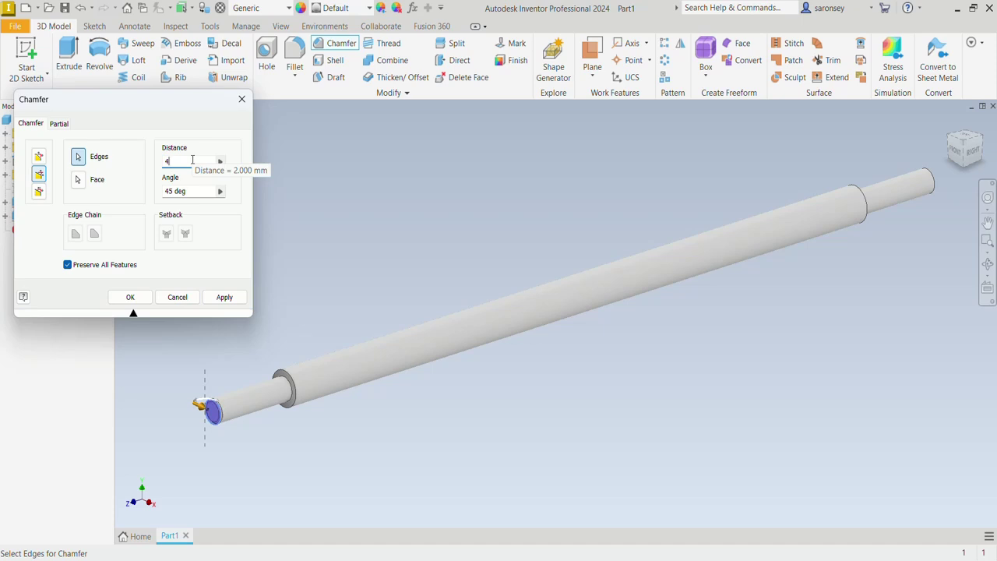
pyautogui.click(218, 297)
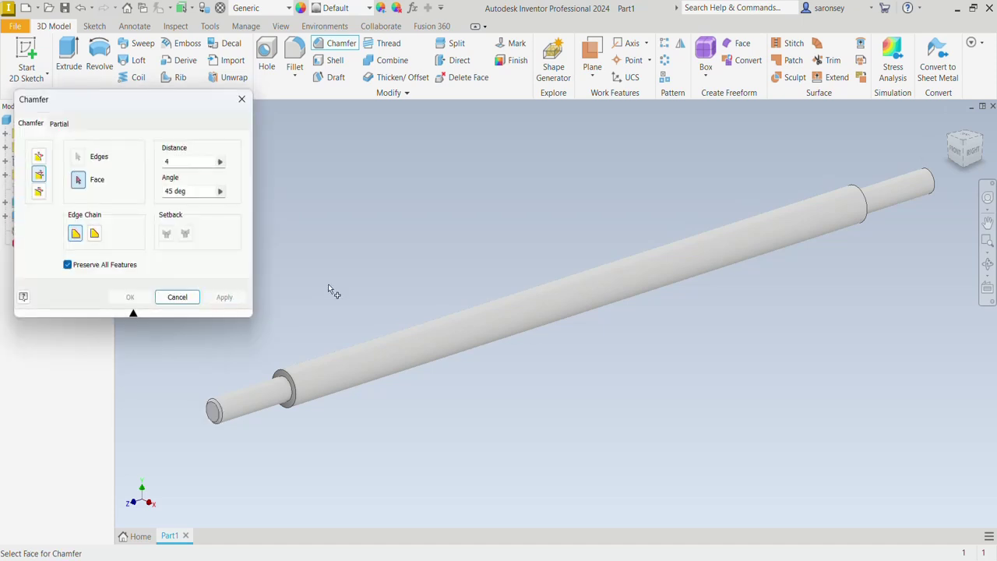
# Orbit to the far end and apply the same 4 mm, 45° chamfer to its edge
pyautogui.scroll(-3, 328, 283)
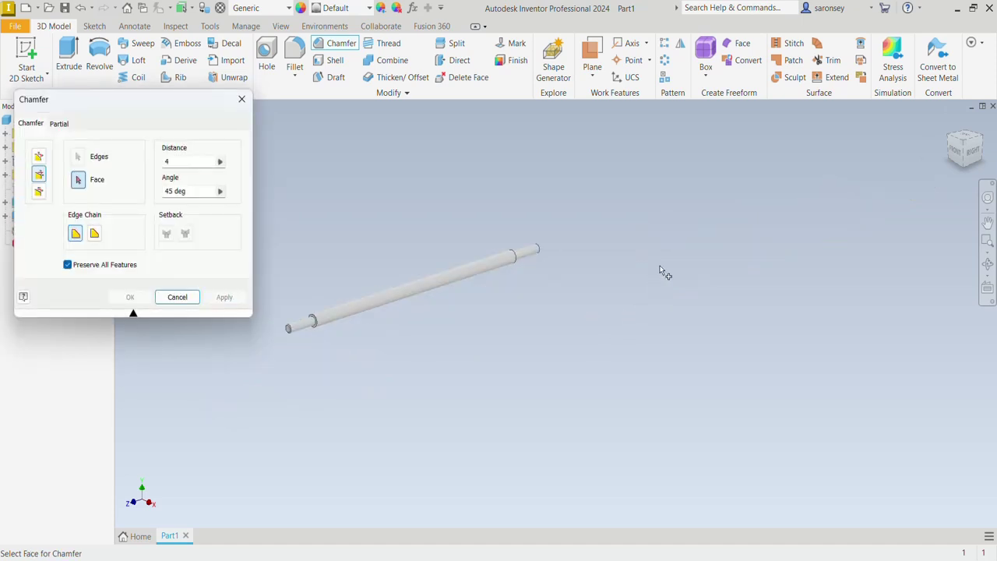
pyautogui.keyDown('shift'); pyautogui.moveTo(632, 260); pyautogui.dragTo(553, 300, button='middle'); pyautogui.keyUp('shift')
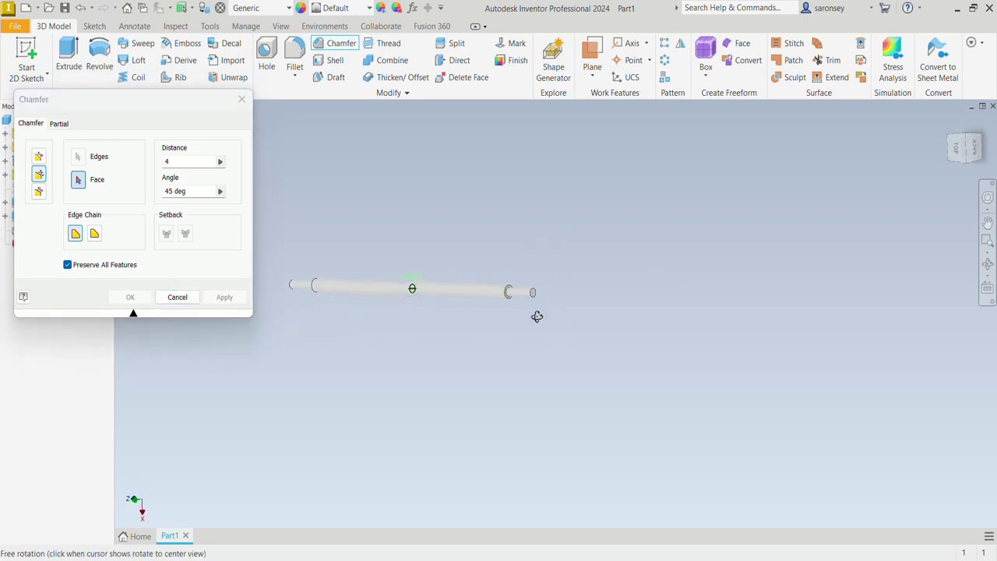
pyautogui.press('Escape')
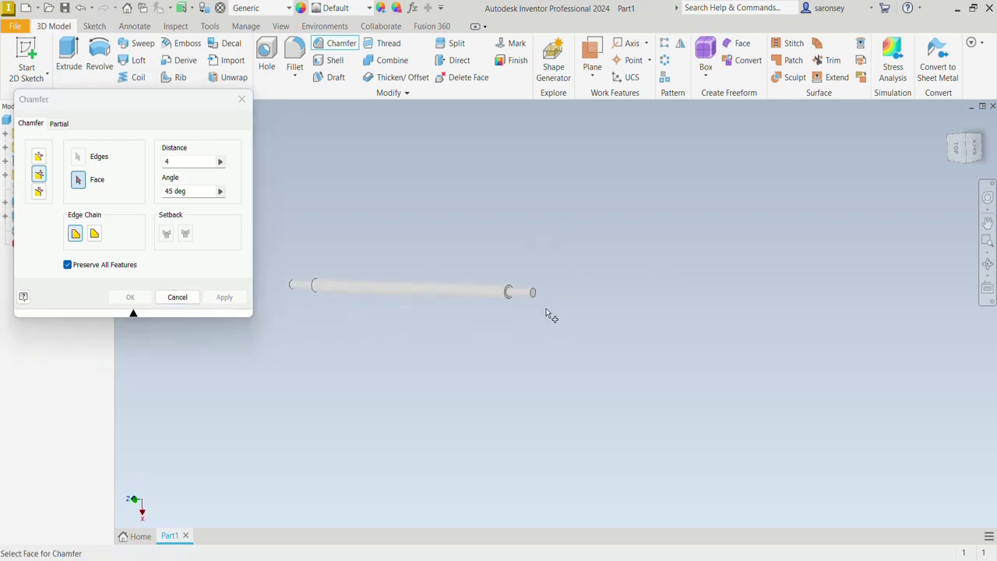
pyautogui.keyDown('shift'); pyautogui.moveTo(550, 316); pyautogui.dragTo(524, 318, button='middle'); pyautogui.keyUp('shift')
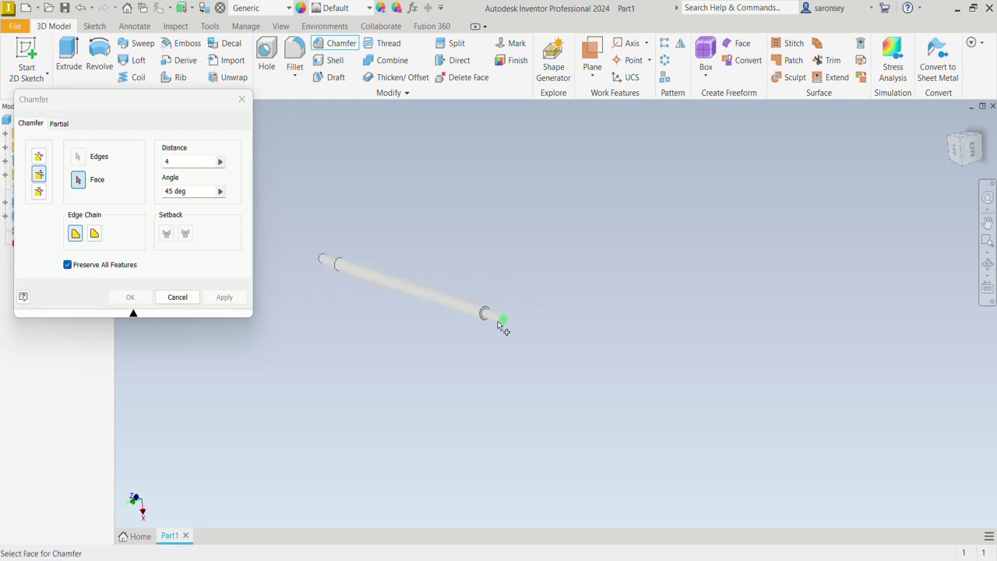
pyautogui.scroll(-5, 507, 318)
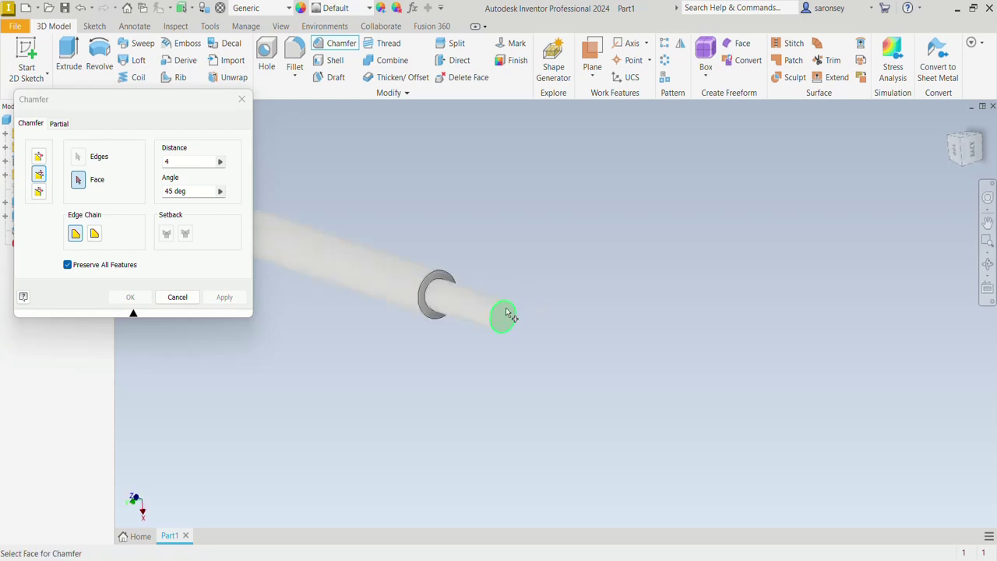
pyautogui.click(502, 316)
pyautogui.click(499, 308)
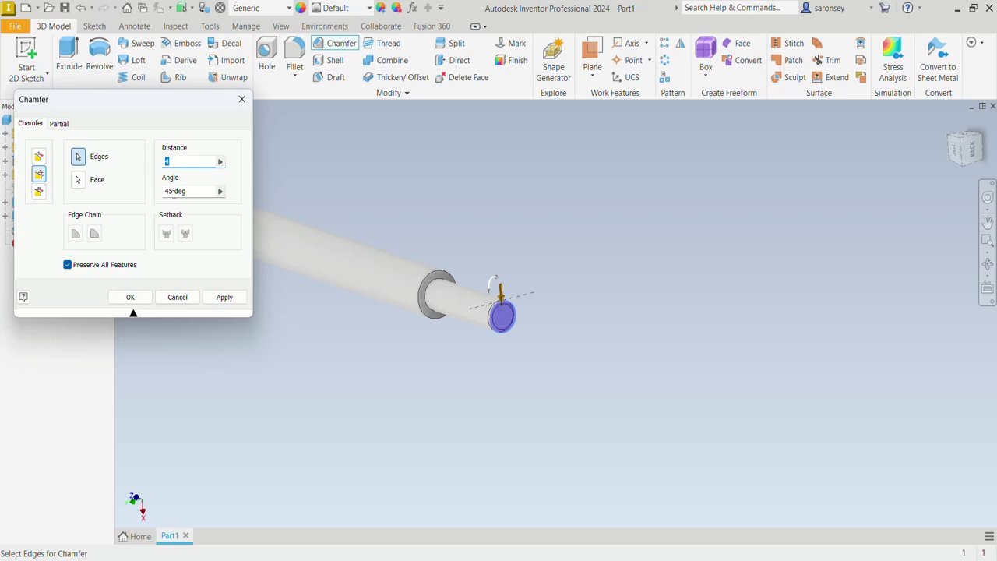
pyautogui.click(227, 297)
pyautogui.click(242, 99)
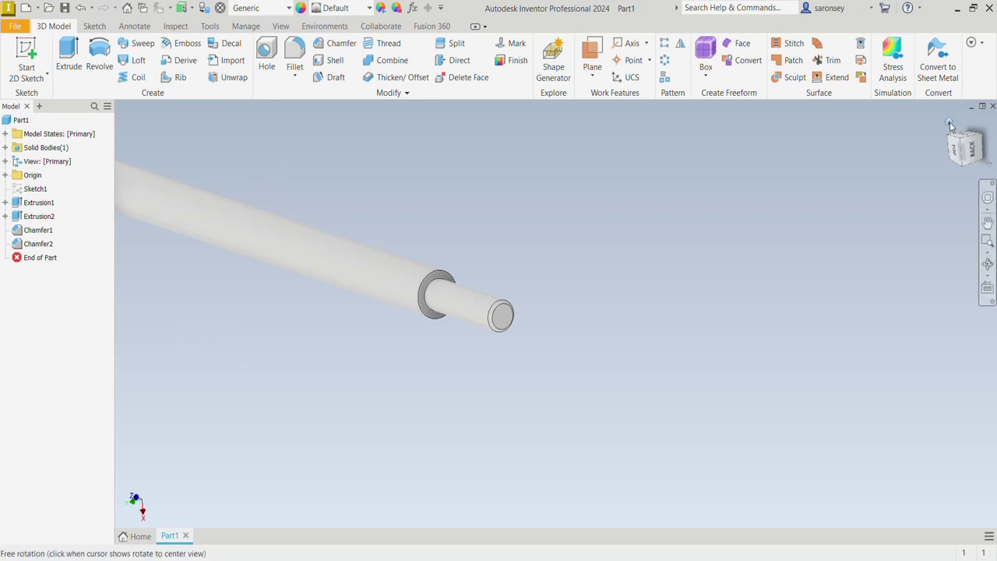
# Fillet both shoulder edges where the 60 mm section meets the 40 mm core at 2 mm radius
pyautogui.click(950, 123)
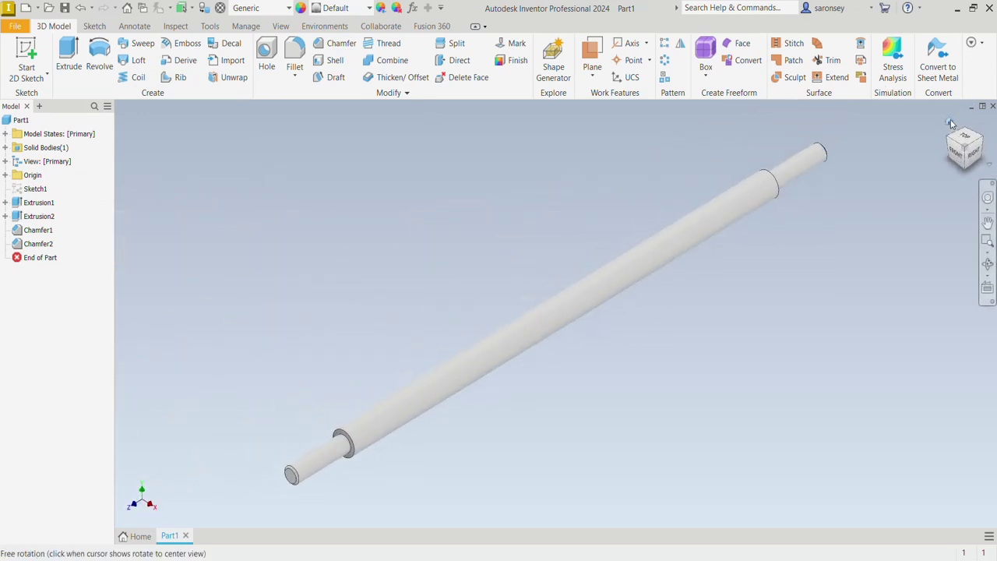
pyautogui.click(298, 56)
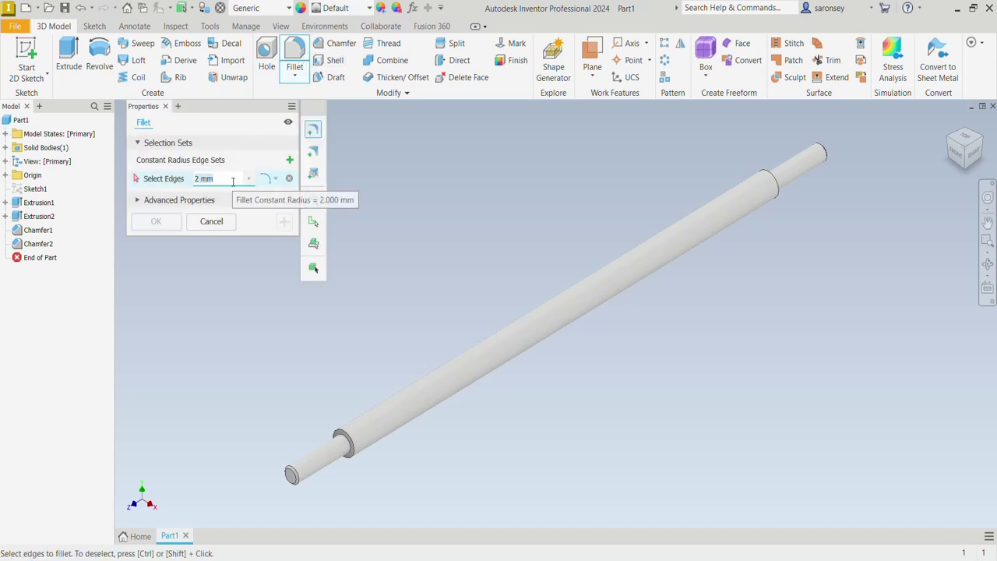
pyautogui.click(347, 446)
pyautogui.keyDown('shift'); pyautogui.moveTo(356, 437); pyautogui.dragTo(429, 454, button='middle'); pyautogui.keyUp('shift')
pyautogui.keyDown('shift'); pyautogui.moveTo(703, 289); pyautogui.dragTo(659, 416, button='middle'); pyautogui.keyUp('shift')
pyautogui.scroll(5, 660, 416)
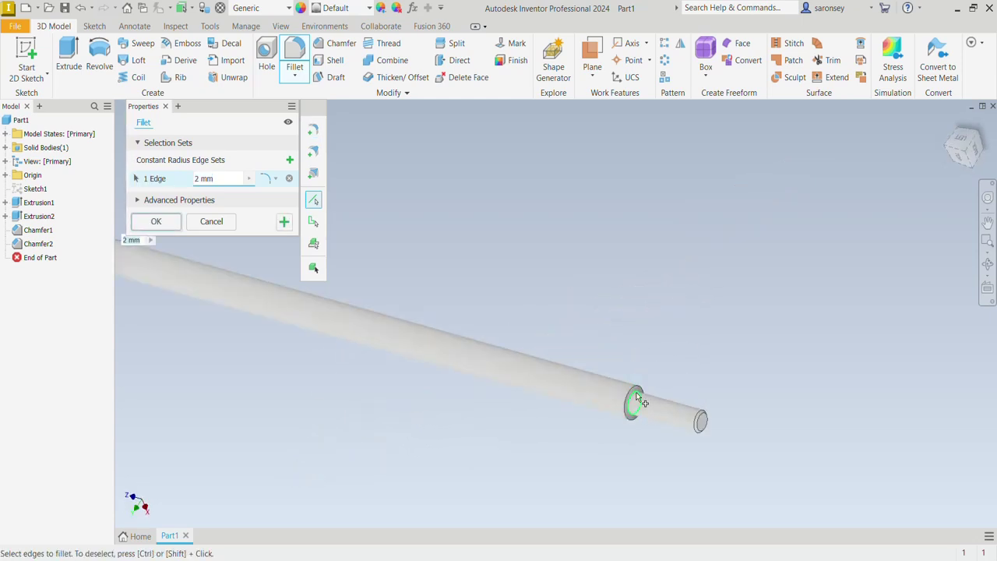
pyautogui.click(638, 396)
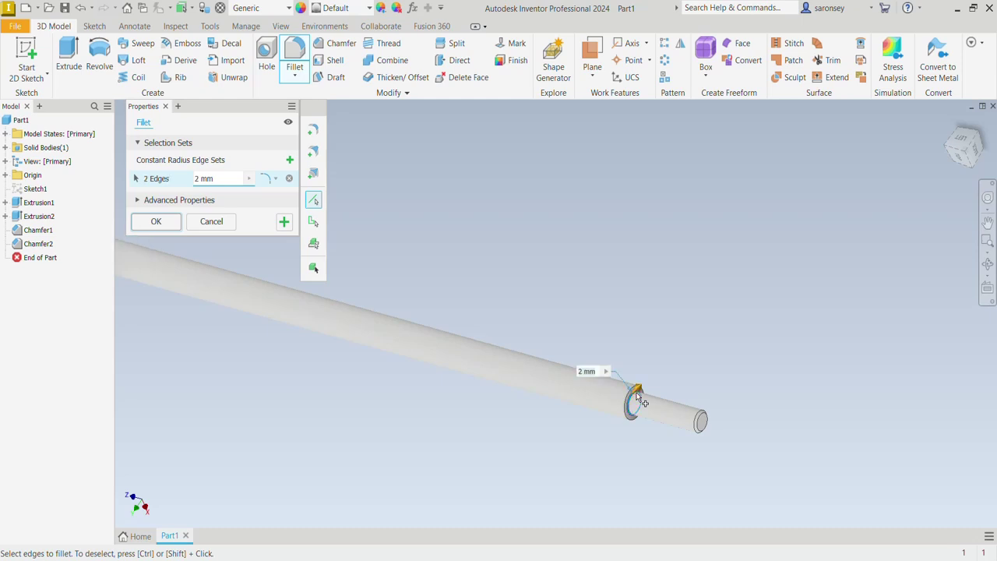
pyautogui.click(155, 221)
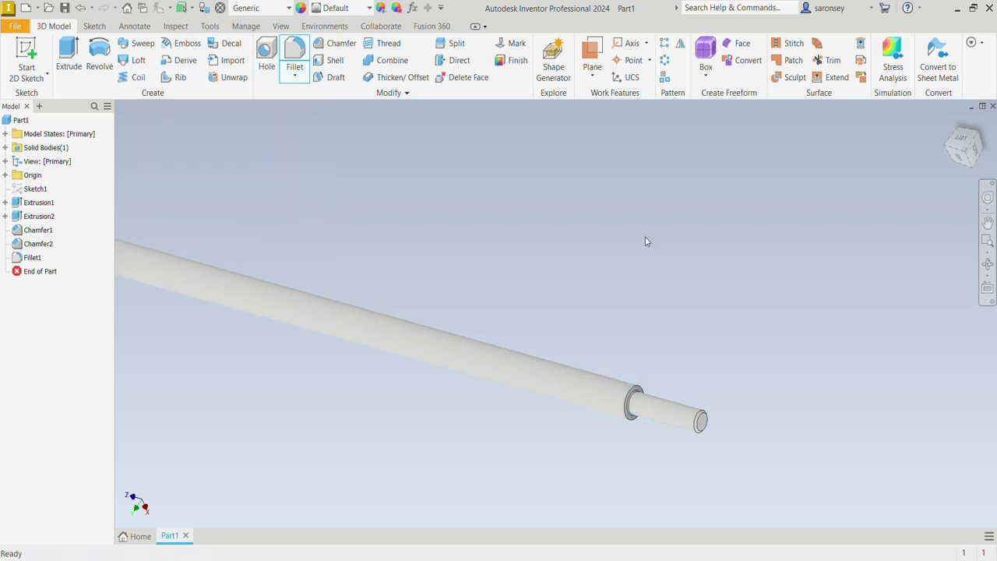
pyautogui.click(950, 125)
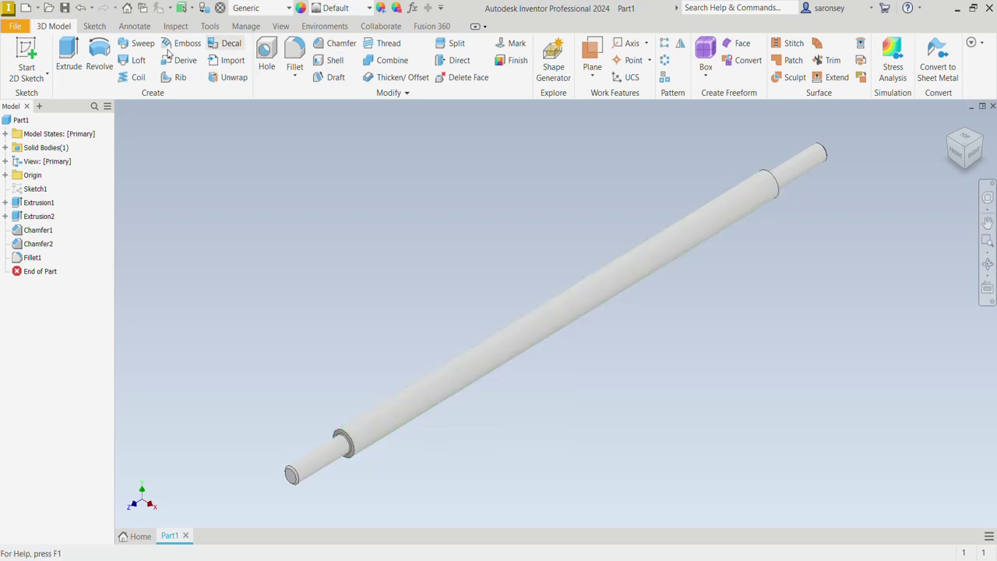
# Start a sketch on the YZ Plane and anchor a rectangle at the shaft shoulder corner
pyautogui.click(26, 49)
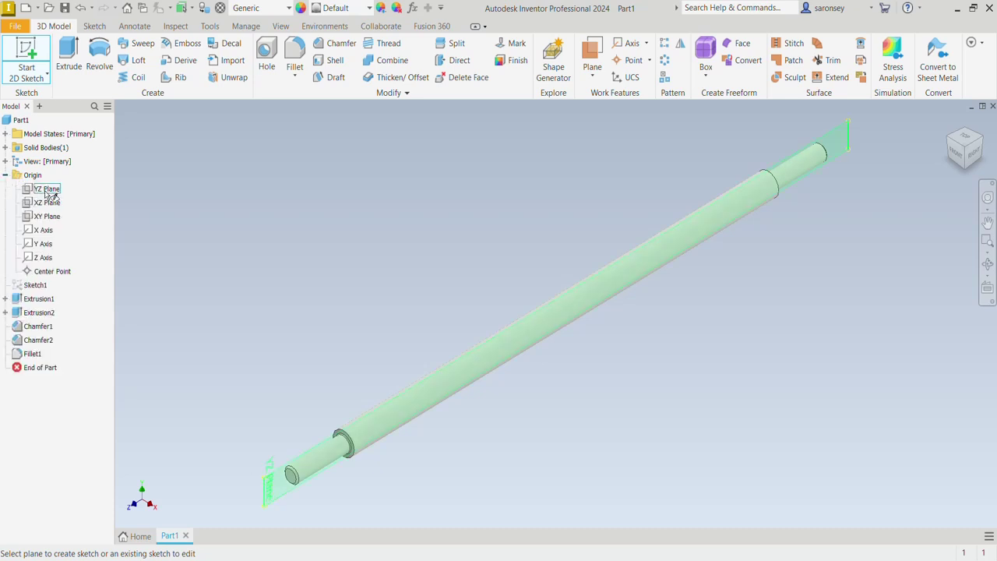
pyautogui.click(45, 192)
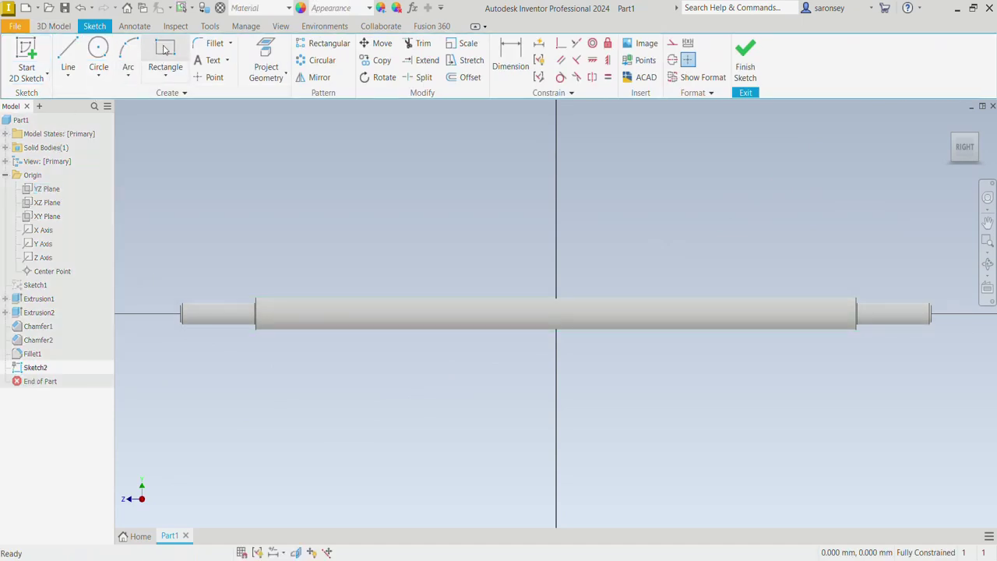
pyautogui.click(165, 50)
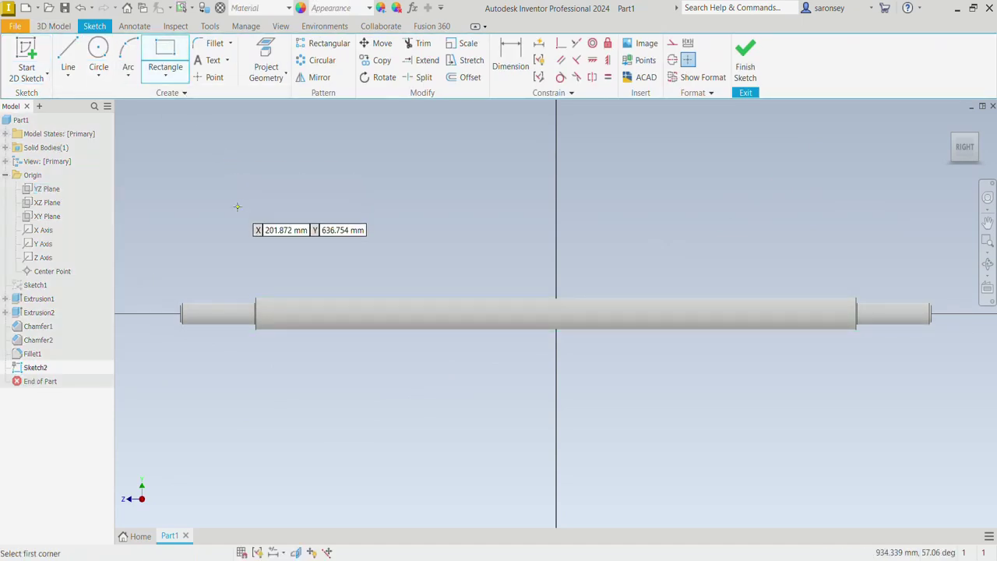
pyautogui.scroll(4, 254, 299)
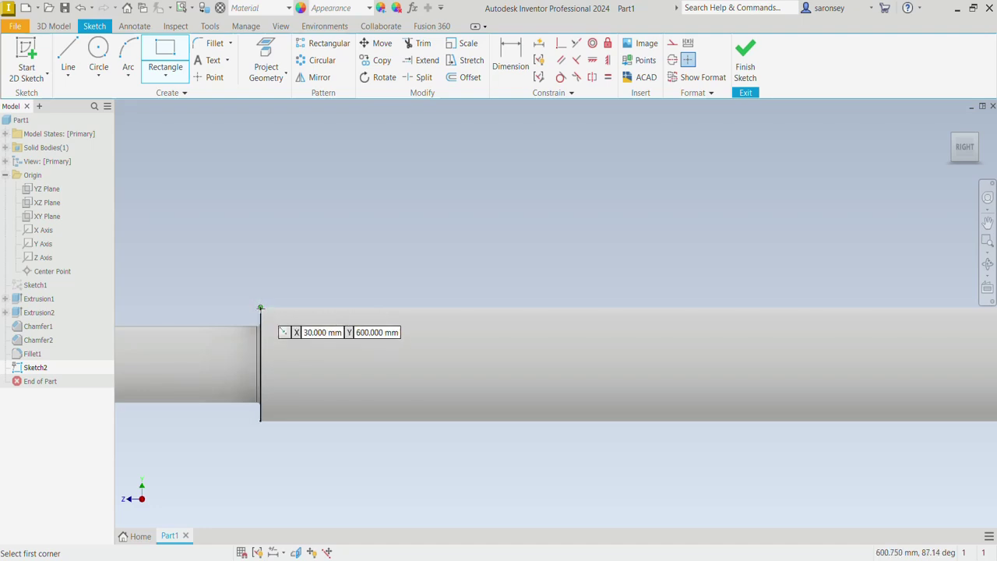
pyautogui.scroll(2, 261, 308)
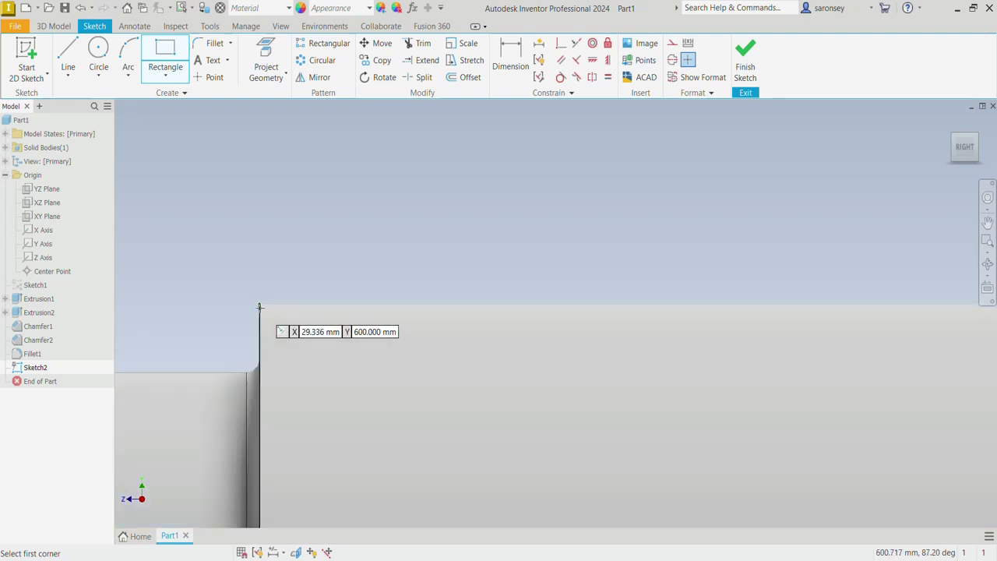
pyautogui.click(260, 303)
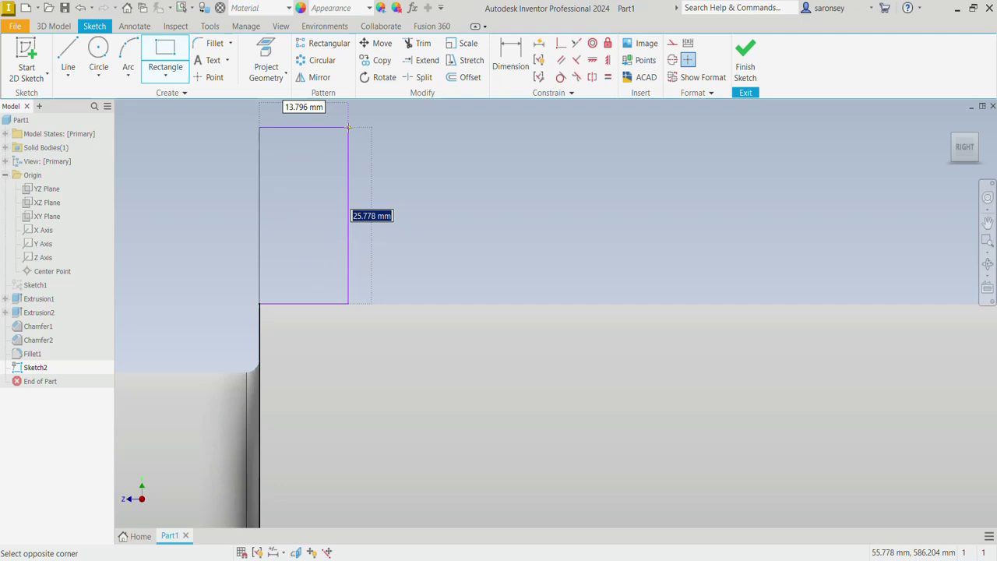
# Size the rectangle 180 mm tall by 20 mm wide and finish the sketch
pyautogui.write('180')
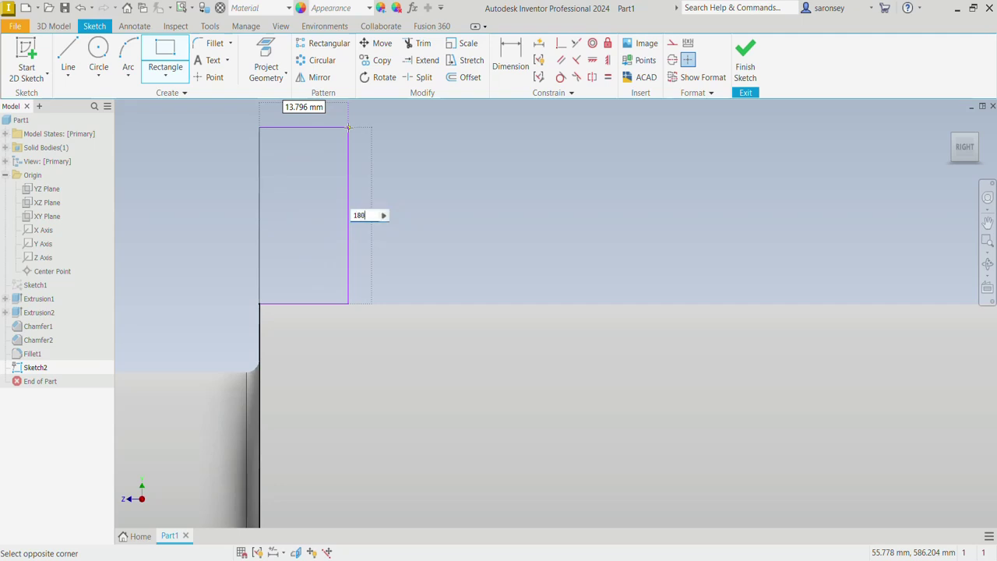
pyautogui.press('Tab')
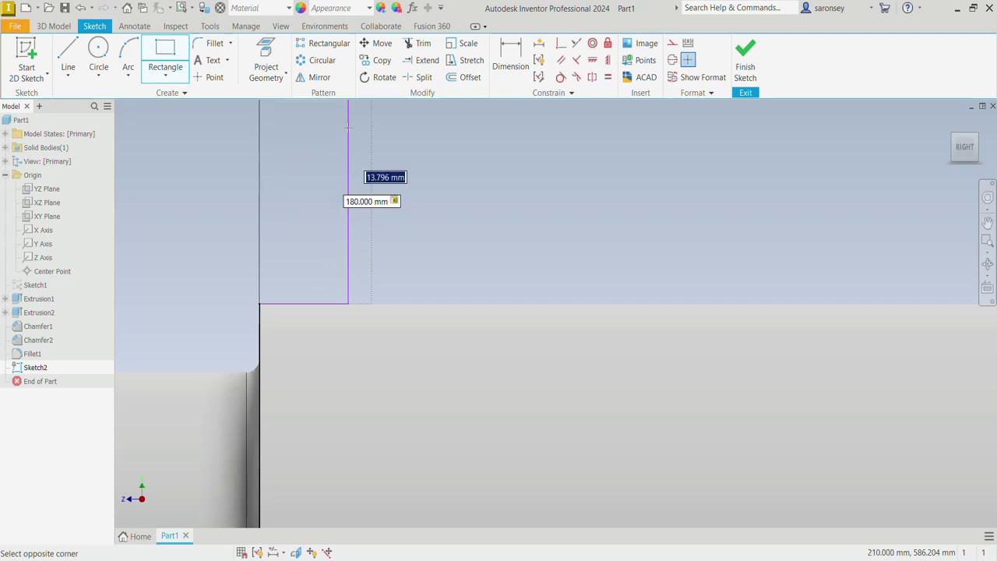
pyautogui.scroll(2, 473, 227)
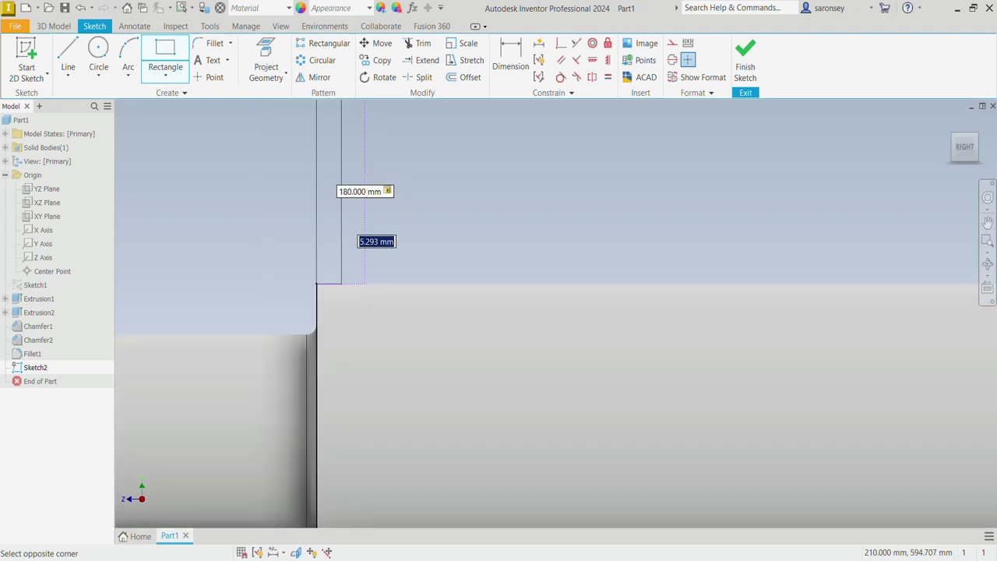
pyautogui.write('20')
pyautogui.press('Return')
pyautogui.scroll(5, 338, 186)
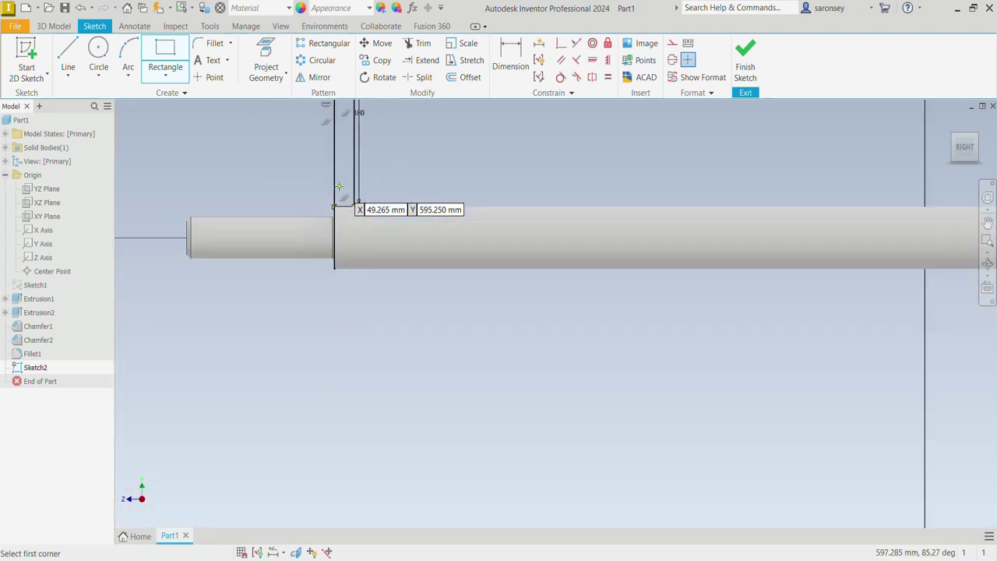
pyautogui.moveTo(429, 161); pyautogui.dragTo(434, 306, button='middle')
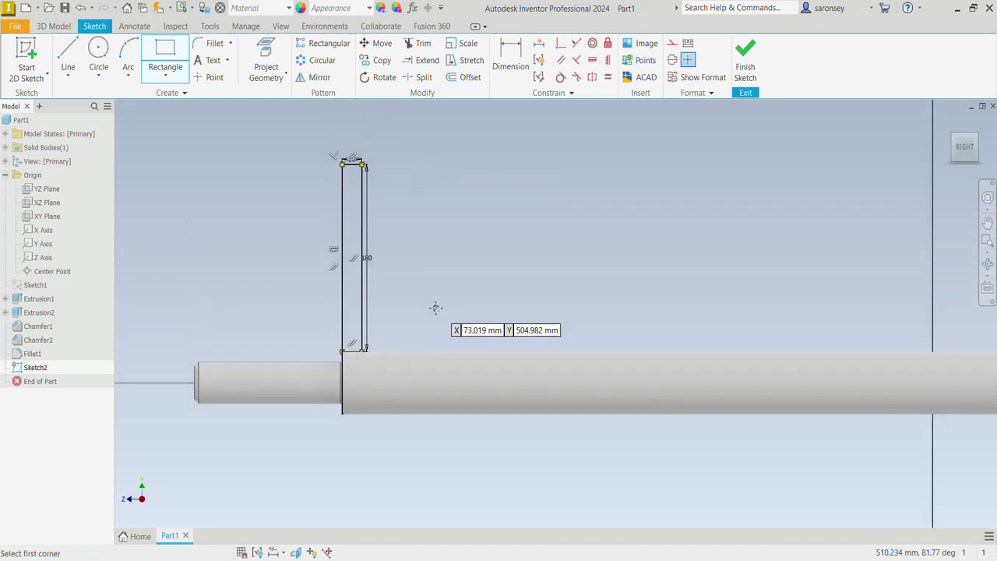
pyautogui.press('Escape')
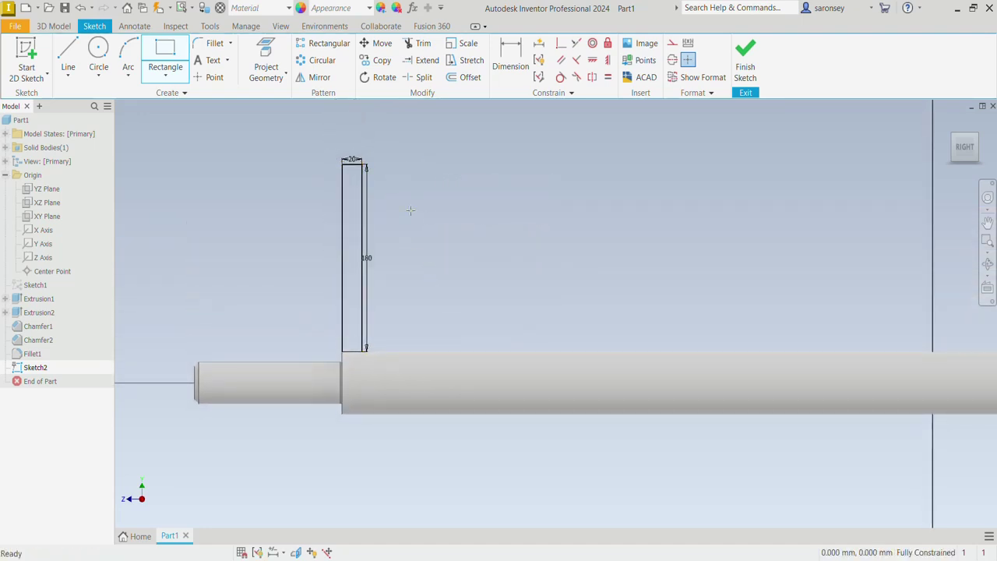
pyautogui.moveTo(487, 234); pyautogui.dragTo(444, 234, button='middle')
pyautogui.scroll(-2, 443, 236)
pyautogui.click(745, 60)
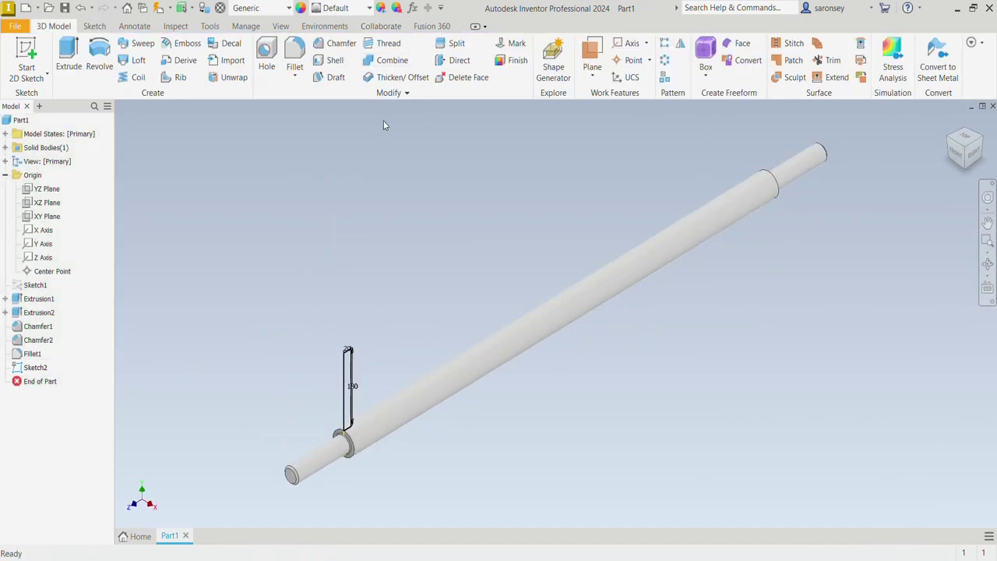
# Coil the rectangle around the Z Axis for 5 revolutions at 235 mm pitch
pyautogui.click(133, 79)
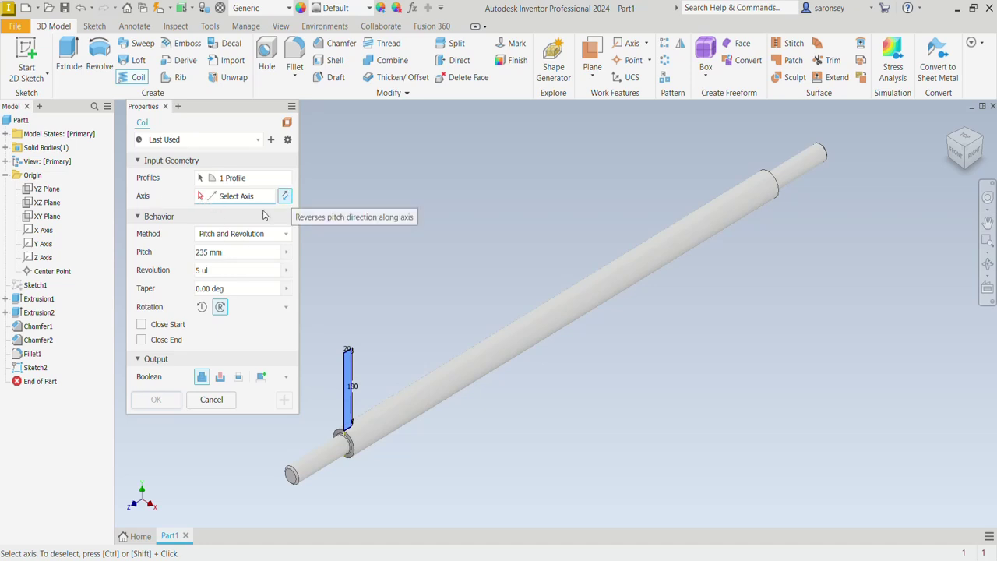
pyautogui.click(43, 258)
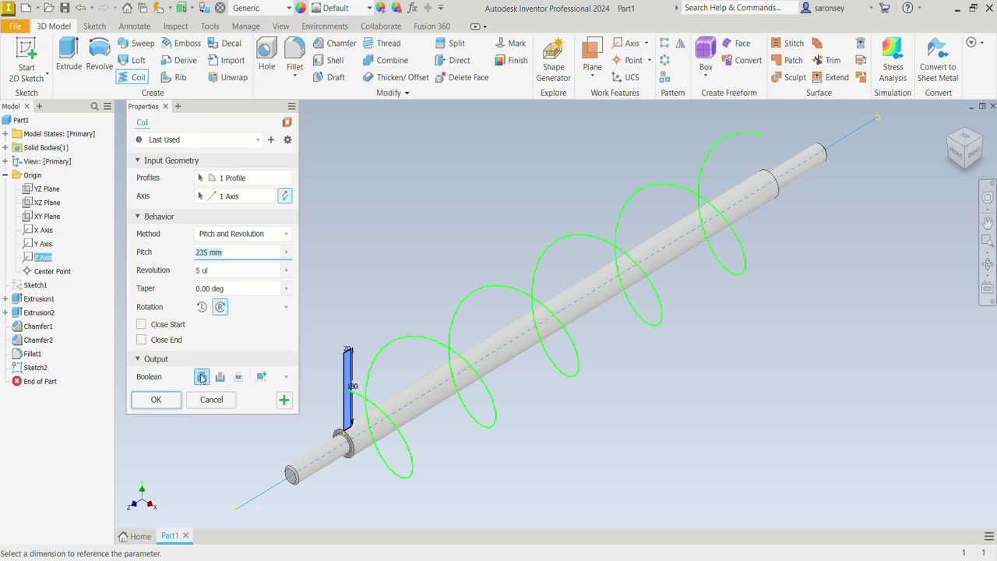
pyautogui.click(165, 400)
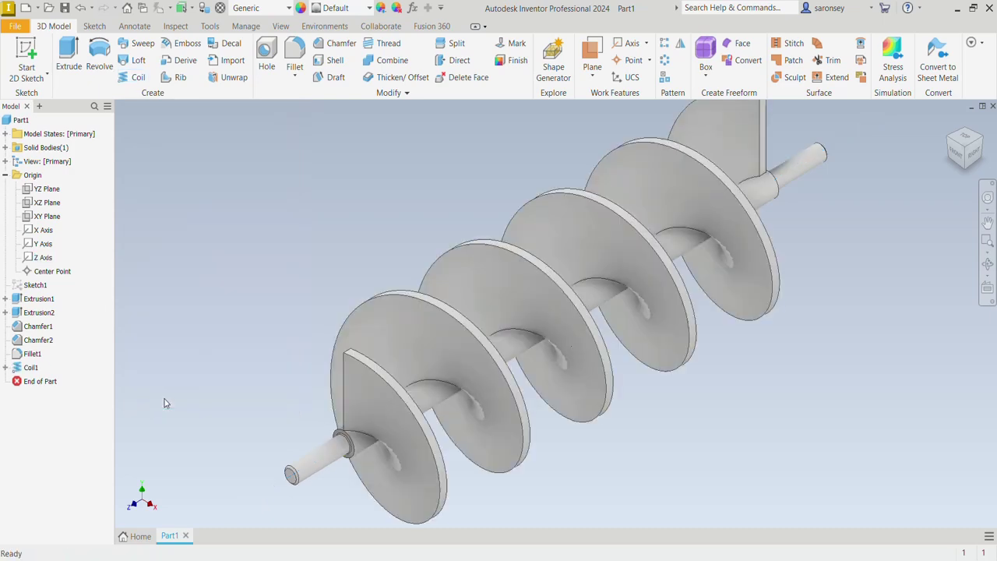
# Round the coil flight's helix edges, including where it meets the shaft, with a 4 mm fillet
pyautogui.scroll(-3, 513, 386)
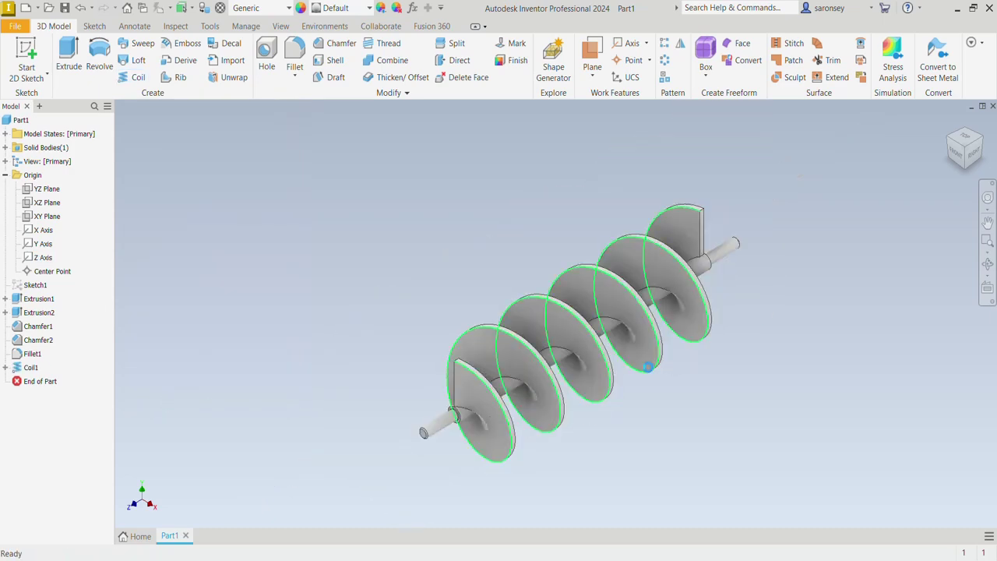
pyautogui.moveTo(615, 372); pyautogui.dragTo(594, 369)
pyautogui.scroll(1, 594, 369)
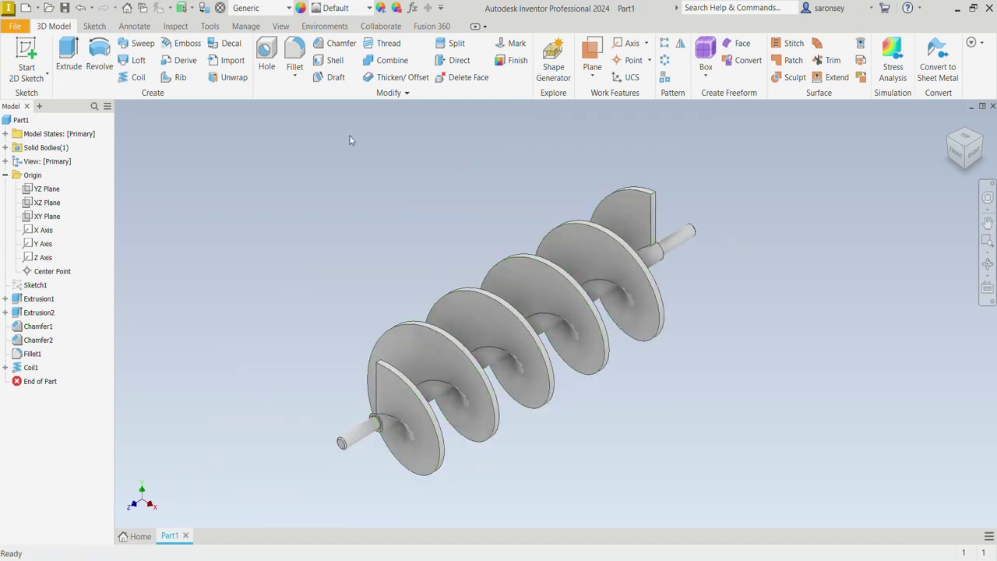
pyautogui.click(296, 51)
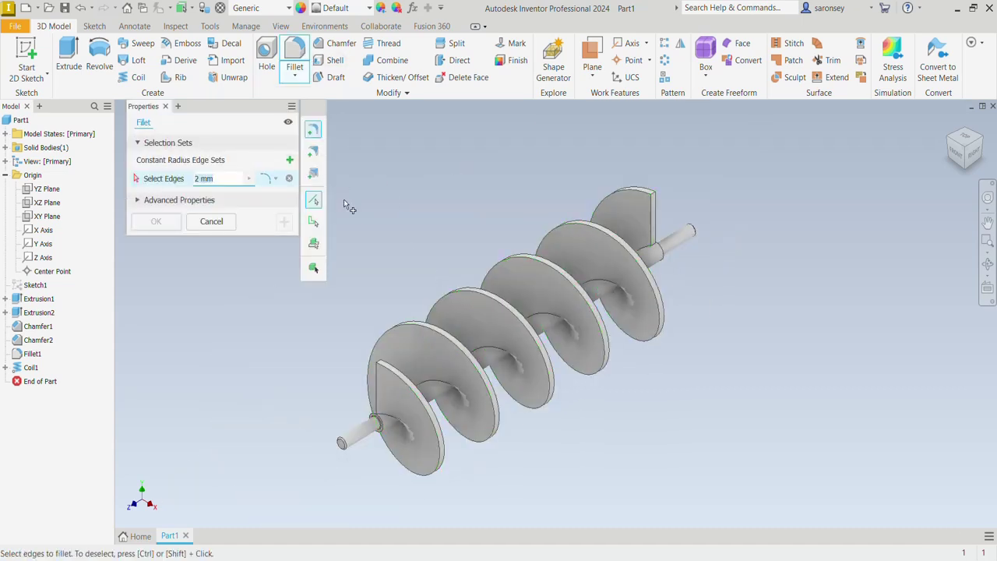
pyautogui.click(402, 422)
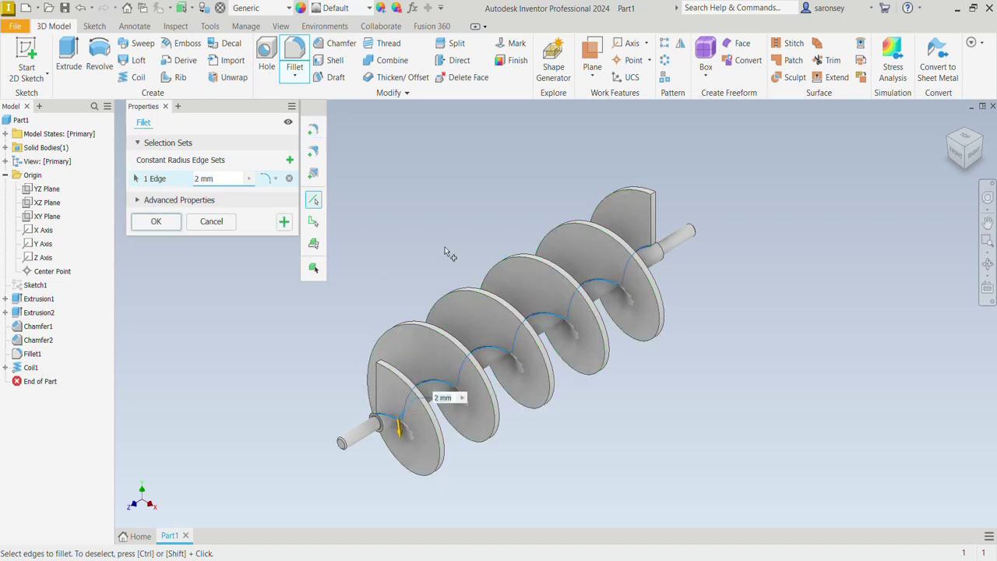
pyautogui.moveTo(447, 224); pyautogui.dragTo(465, 269, button='middle')
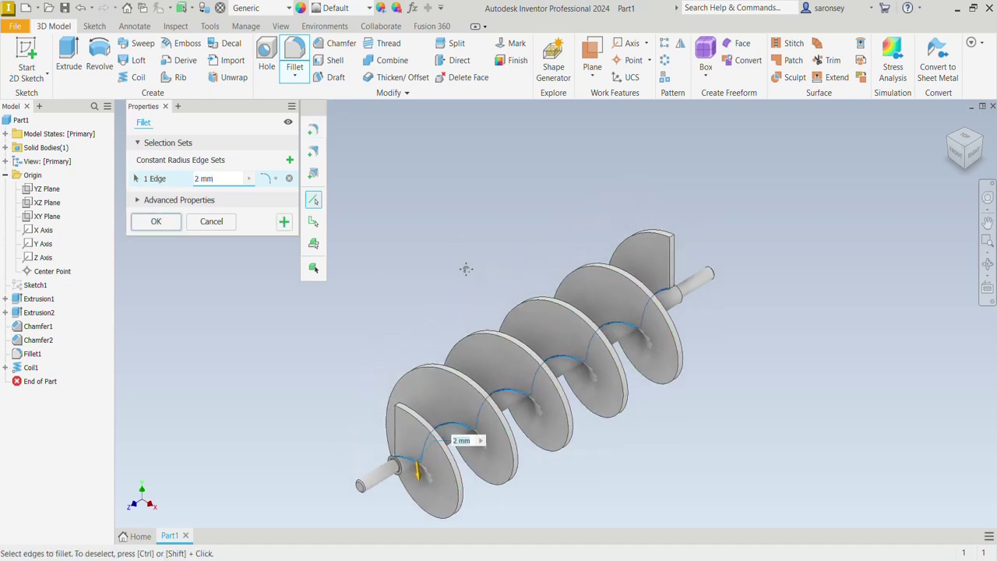
pyautogui.press('F4')
pyautogui.moveTo(461, 286); pyautogui.dragTo(470, 345)
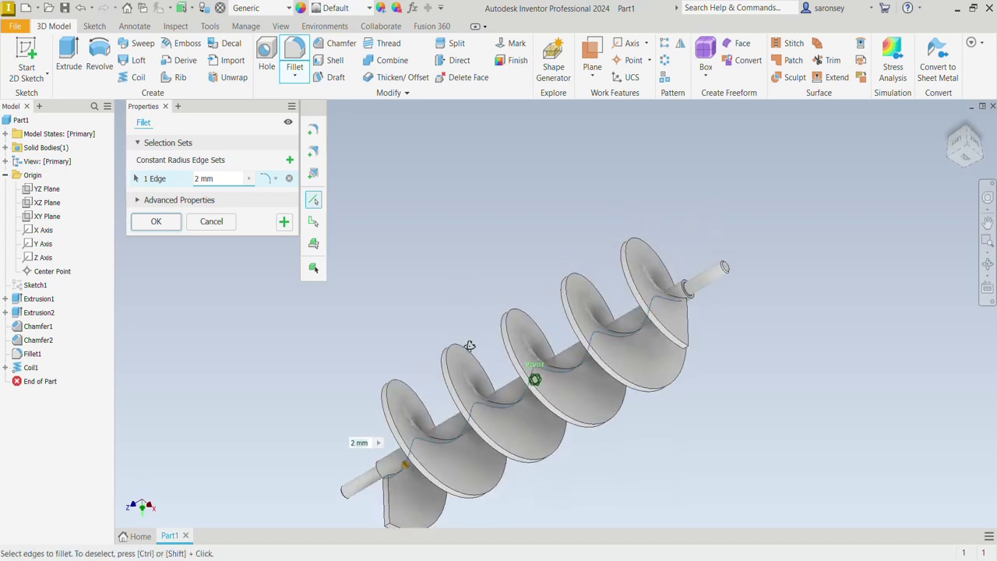
pyautogui.click(441, 438)
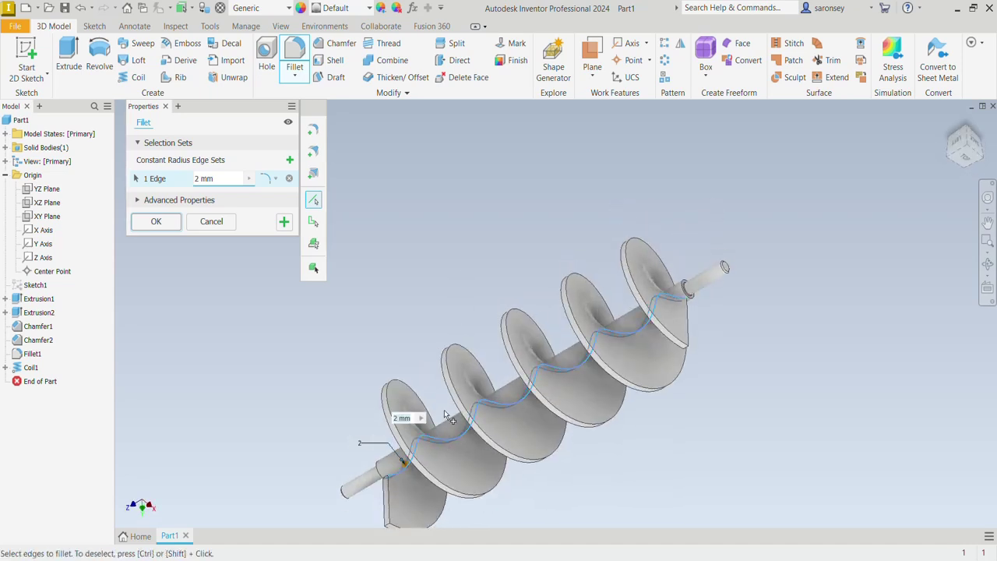
pyautogui.keyDown('shift'); pyautogui.moveTo(490, 303); pyautogui.dragTo(527, 249, button='middle'); pyautogui.keyUp('shift')
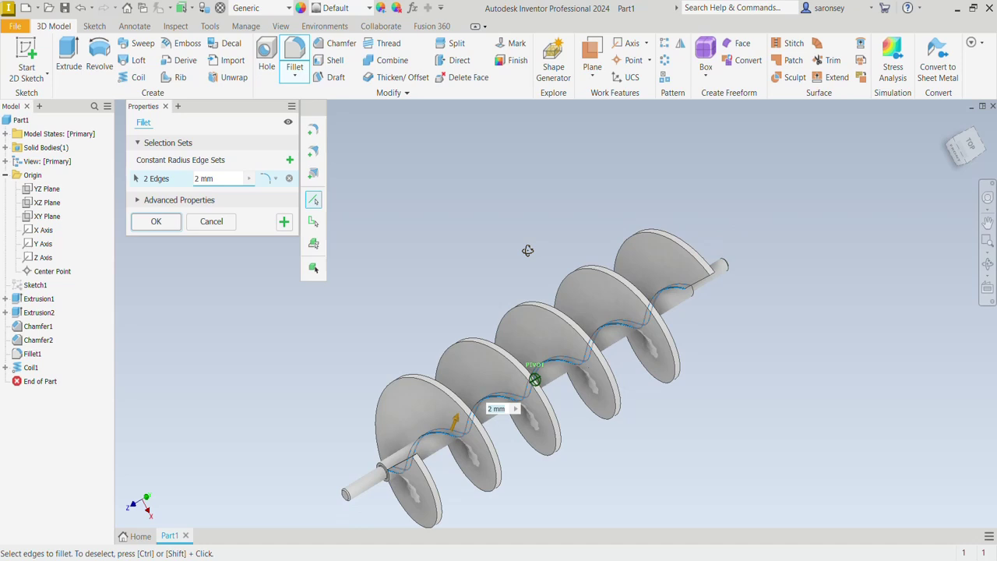
pyautogui.click(462, 403)
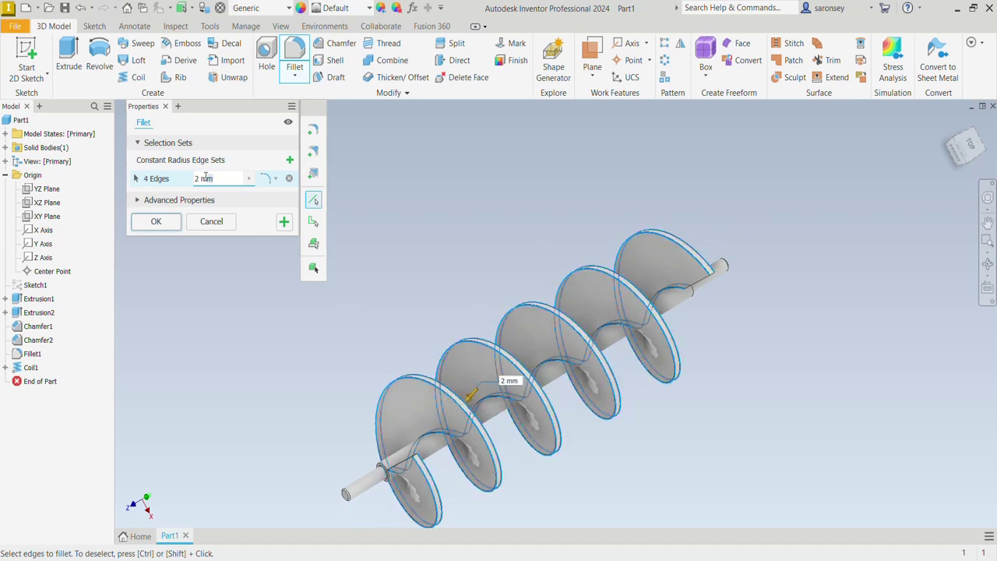
pyautogui.write('4')
pyautogui.click(155, 222)
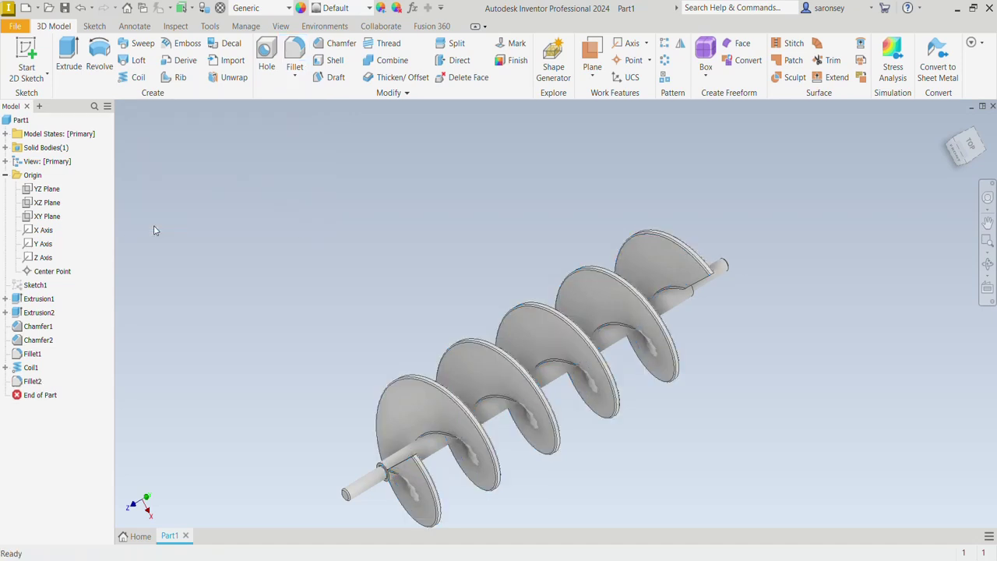
# From the home view, switch to the Realistic visual style with all shadows on
pyautogui.click(950, 122)
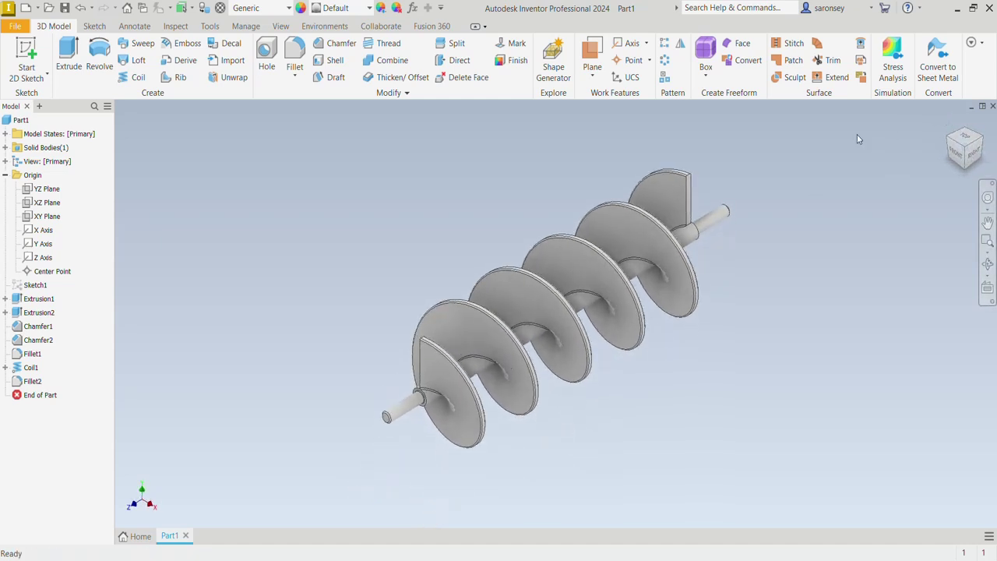
pyautogui.click(282, 27)
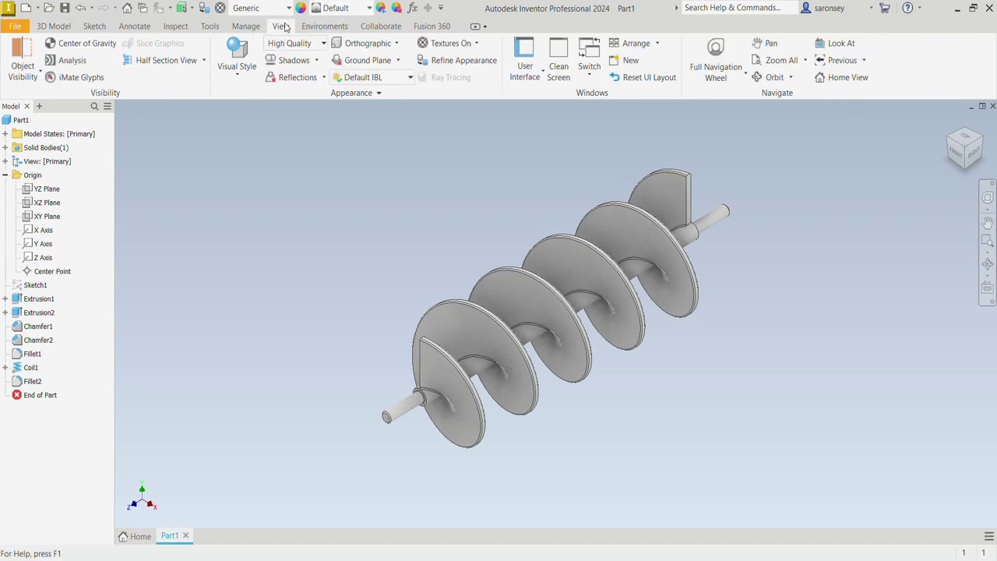
pyautogui.click(243, 75)
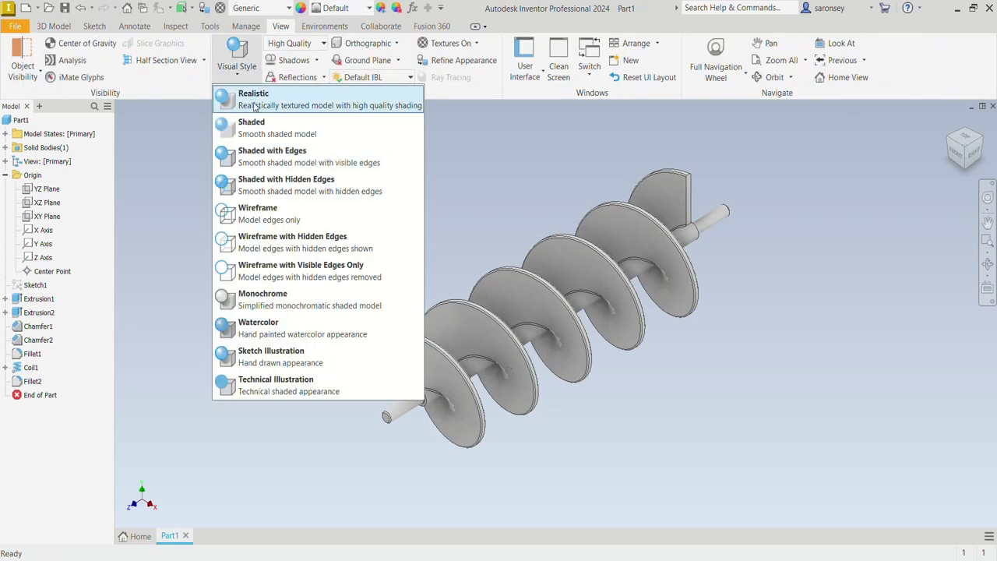
pyautogui.click(253, 102)
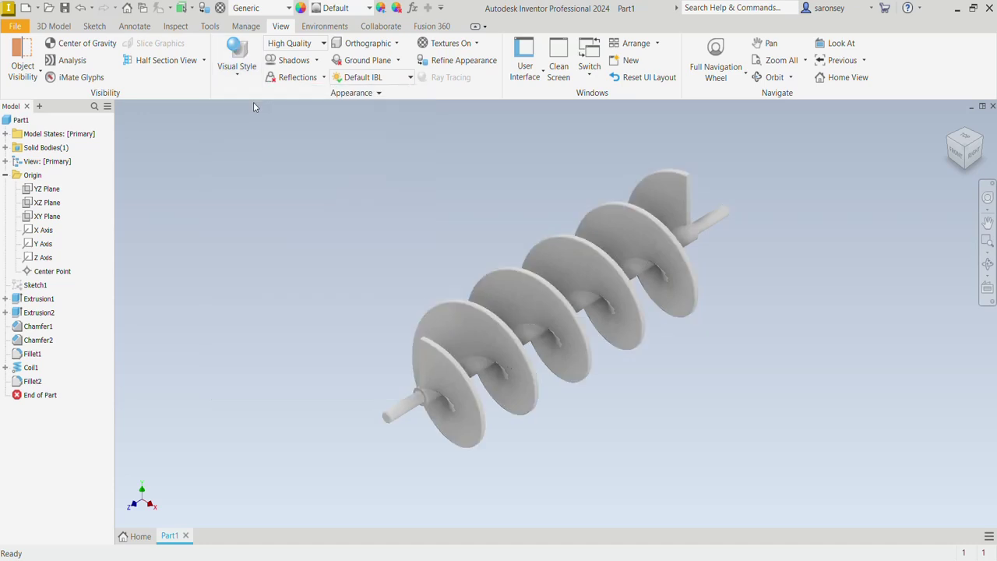
pyautogui.click(317, 62)
pyautogui.click(315, 78)
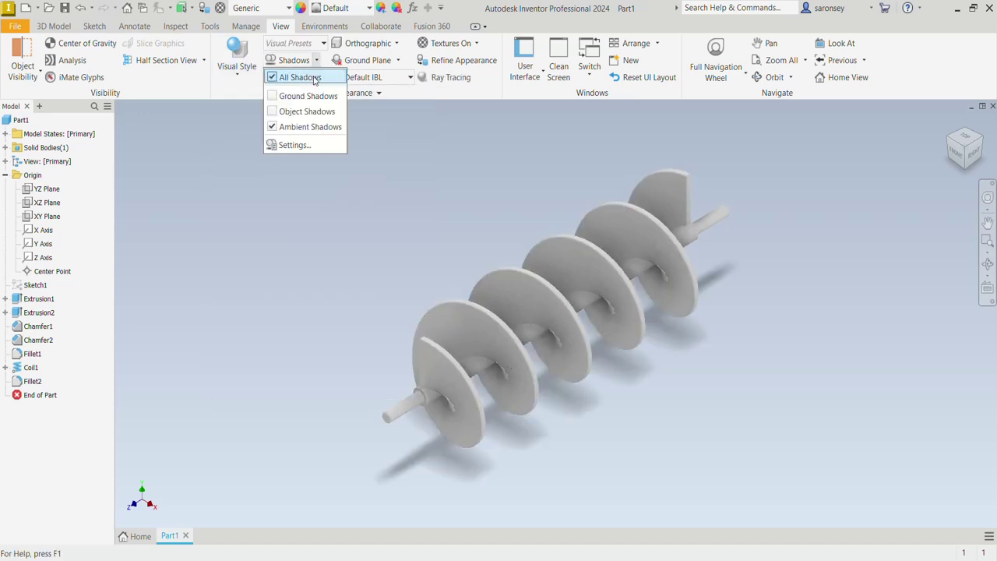
pyautogui.click(372, 134)
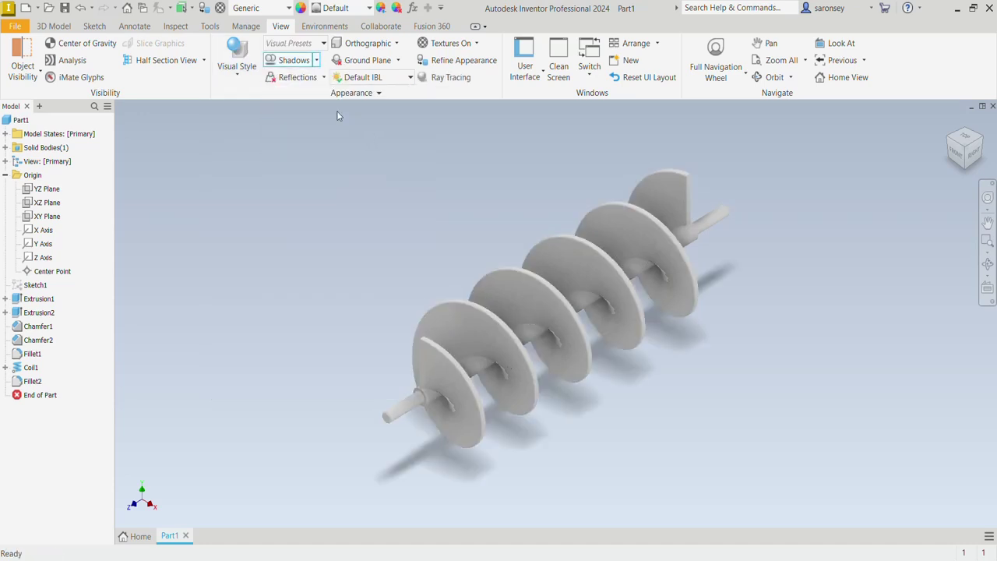
# Keep reflections on and set the lighting environment to Tranquility Blue
pyautogui.click(323, 78)
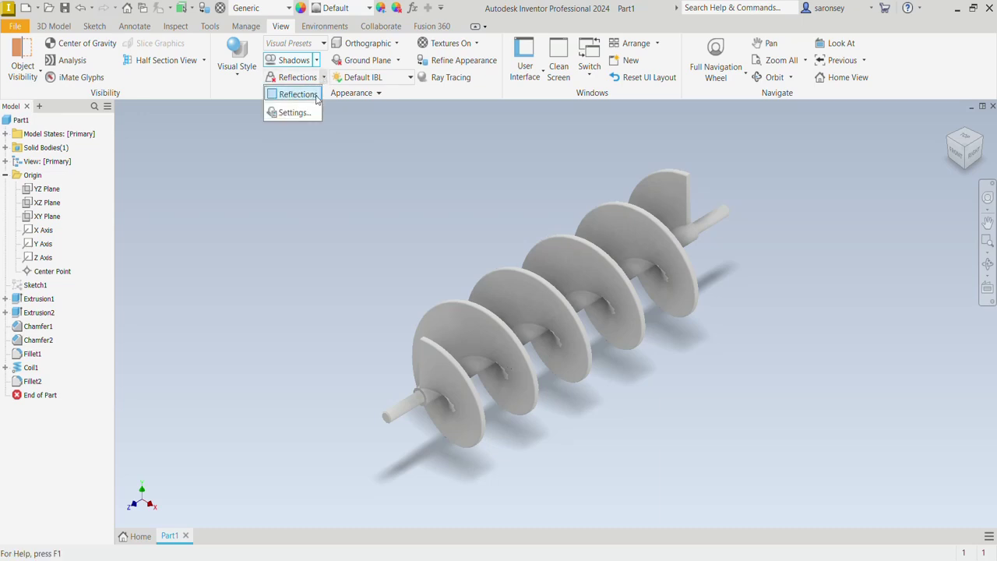
pyautogui.click(410, 81)
pyautogui.click(411, 81)
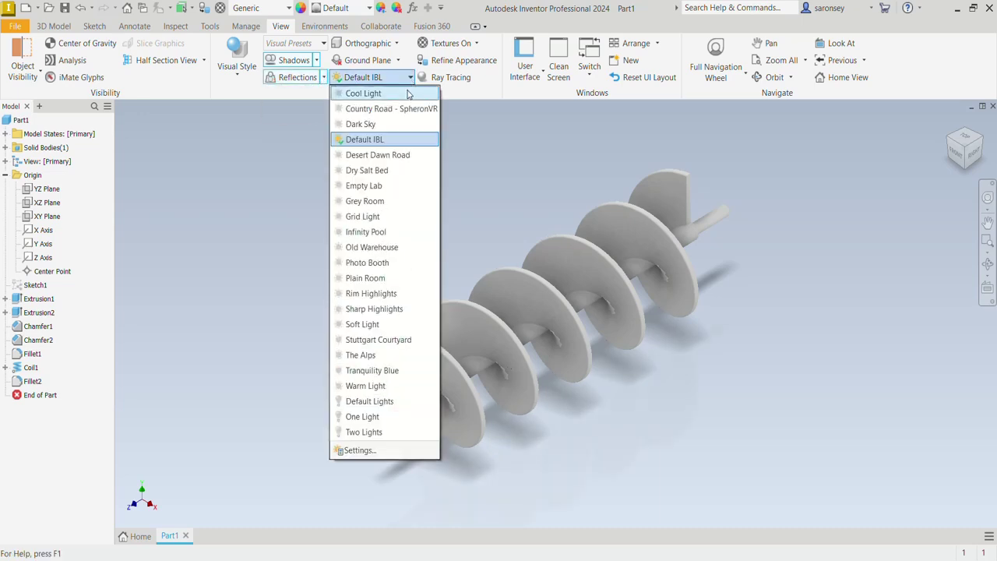
pyautogui.click(401, 370)
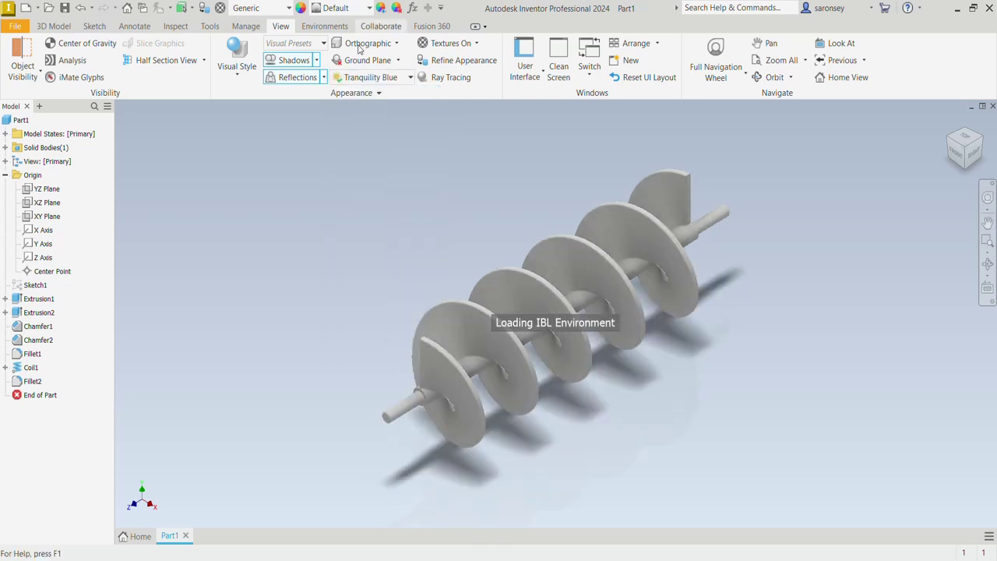
pyautogui.click(370, 8)
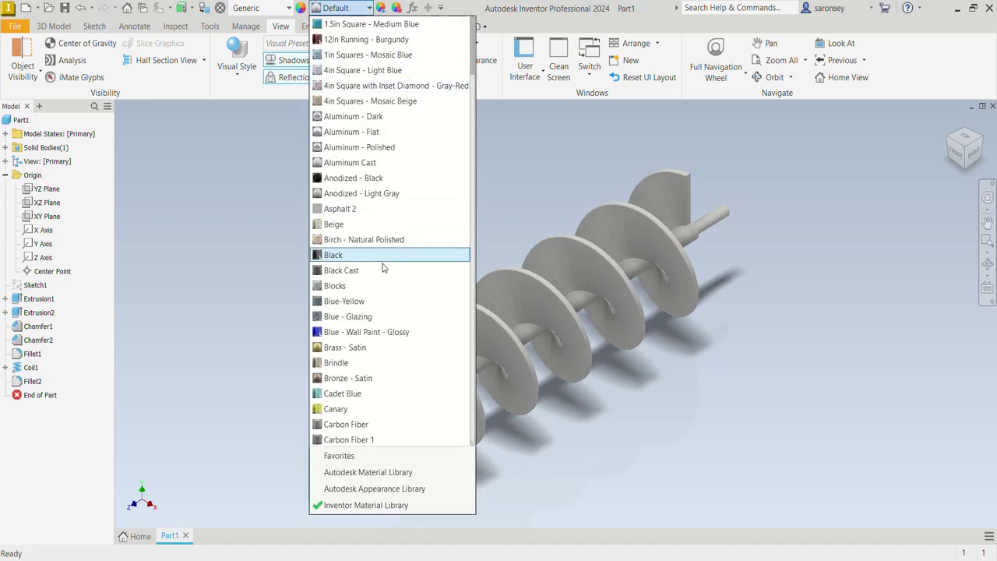
# Try Aluminum - Dark, then give the auger the Chrome - Polished appearance
pyautogui.click(373, 117)
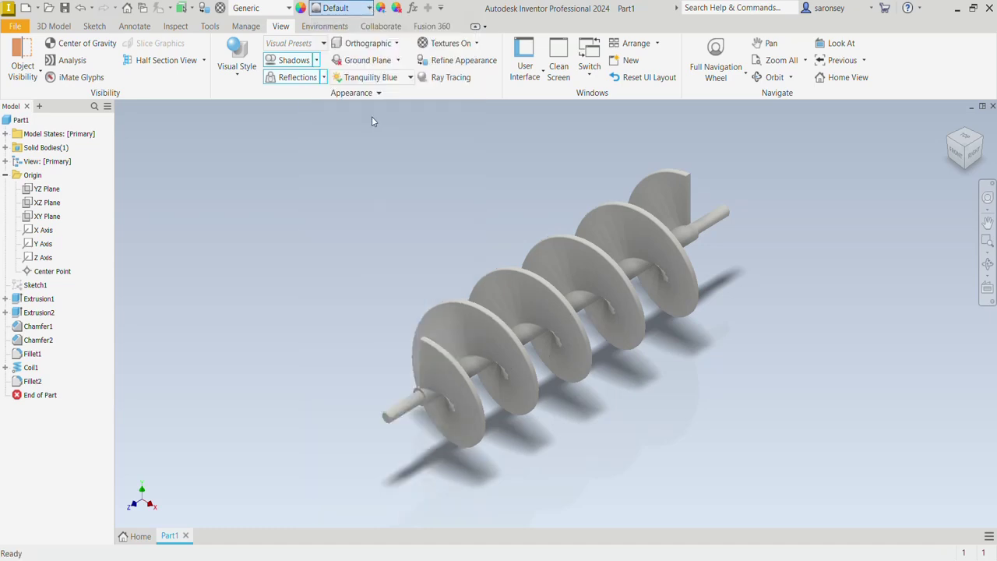
pyautogui.click(370, 8)
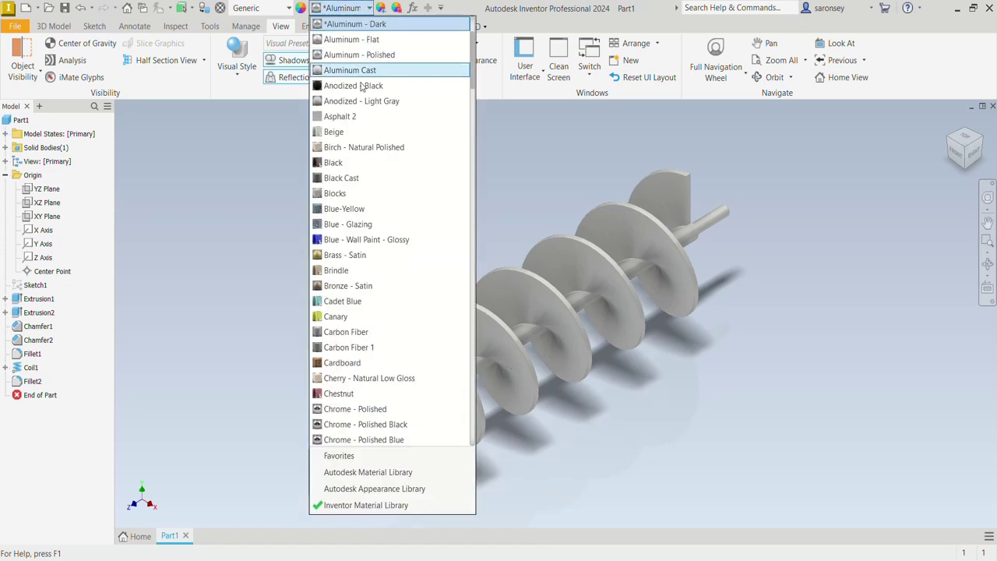
pyautogui.scroll(-8, 362, 103)
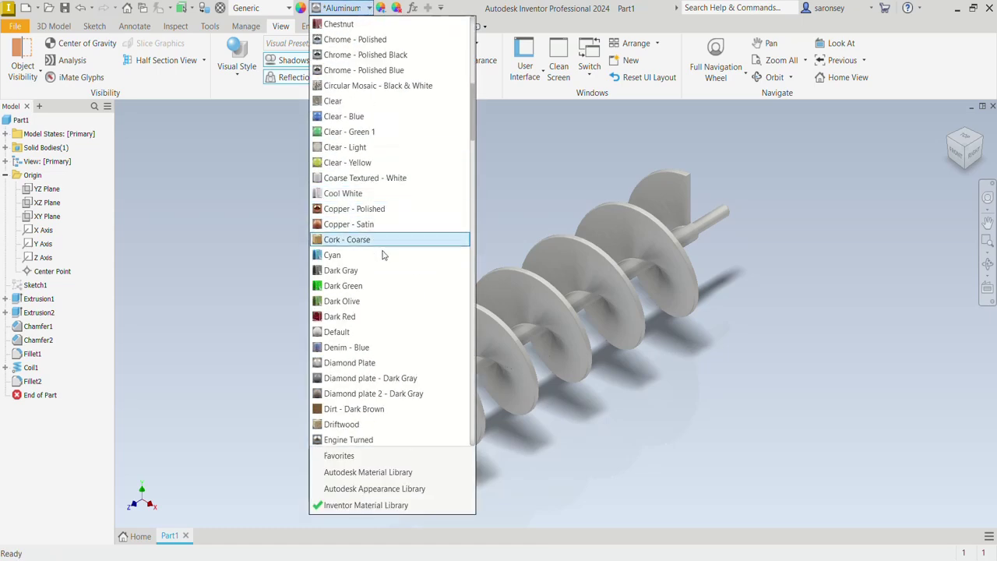
pyautogui.scroll(-4, 382, 347)
pyautogui.scroll(8, 376, 190)
pyautogui.click(384, 225)
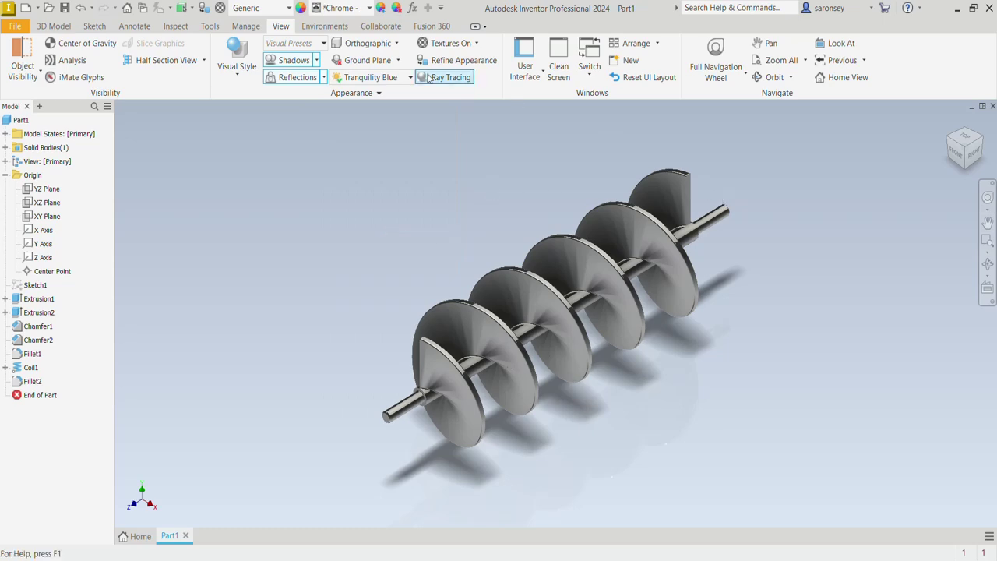
# Turn on a gridded ground plane beneath the auger
pyautogui.click(397, 60)
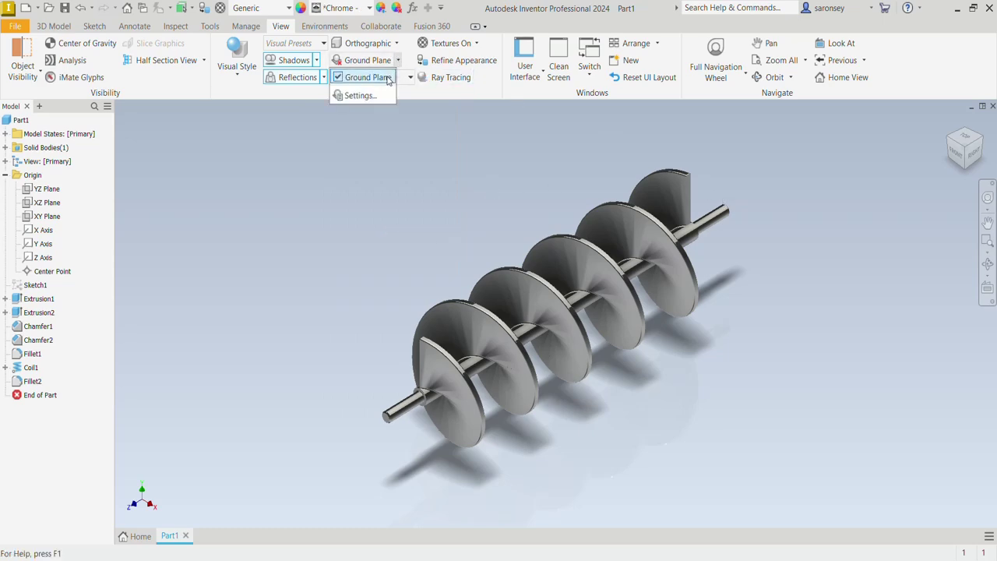
pyautogui.click(385, 78)
pyautogui.scroll(3, 447, 196)
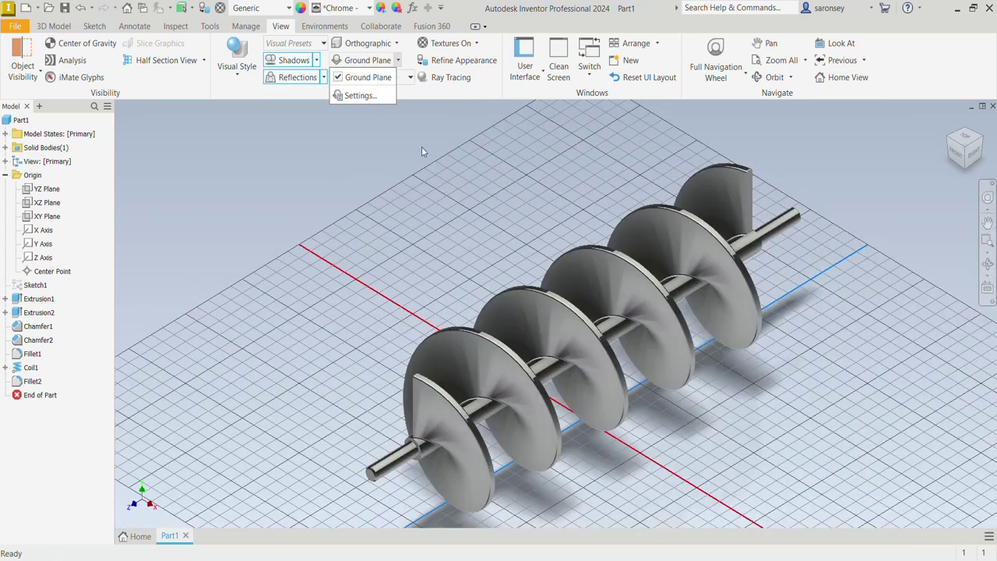
pyautogui.moveTo(801, 405); pyautogui.dragTo(771, 393, button='middle')
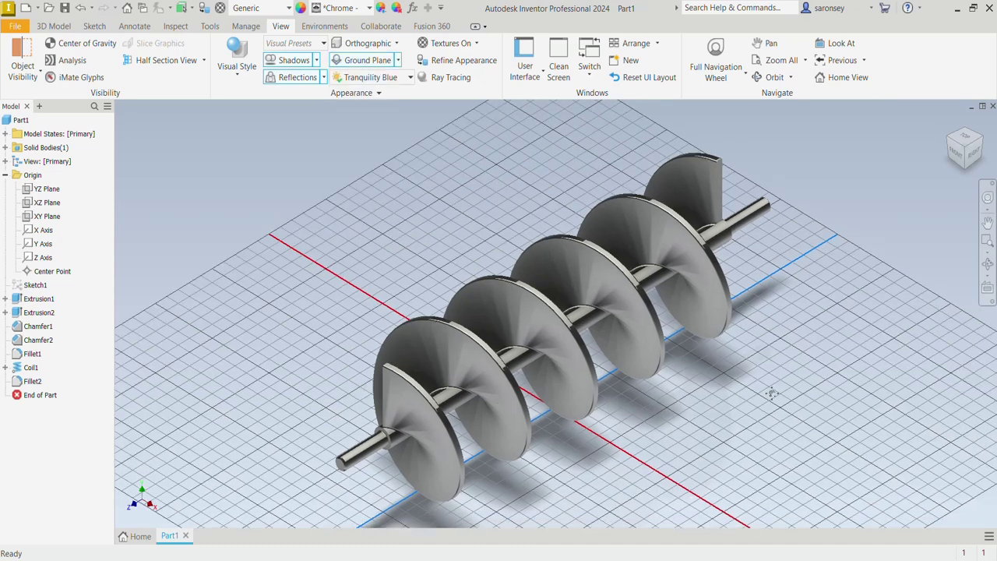